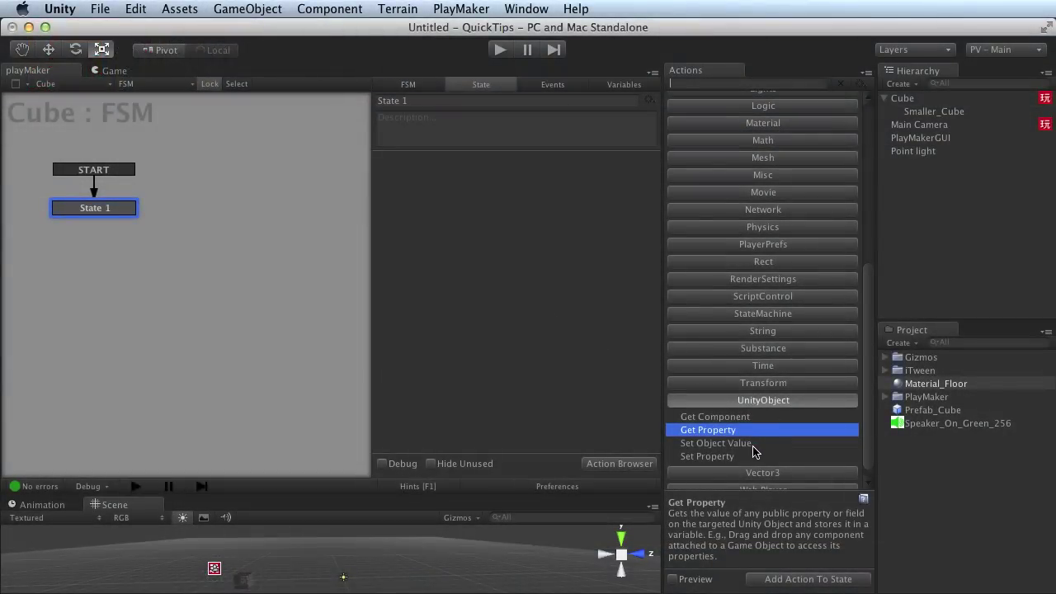
- Add a Get Property and a Set Property action from the UnityObject category to State 1
{"action": "left_click", "coordinate": [724, 458]}
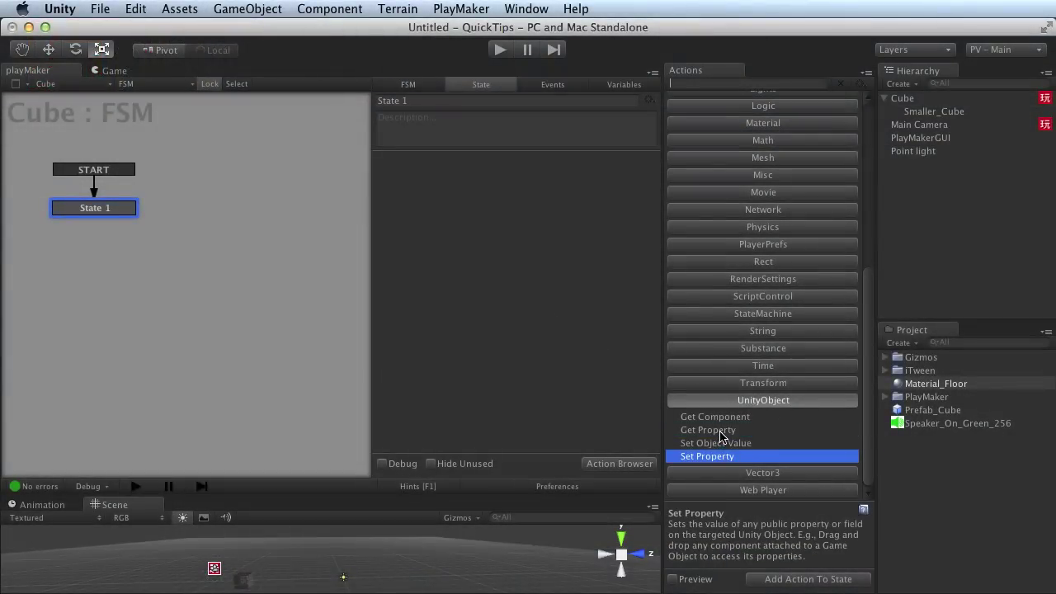
{"action": "left_click", "coordinate": [720, 436]}
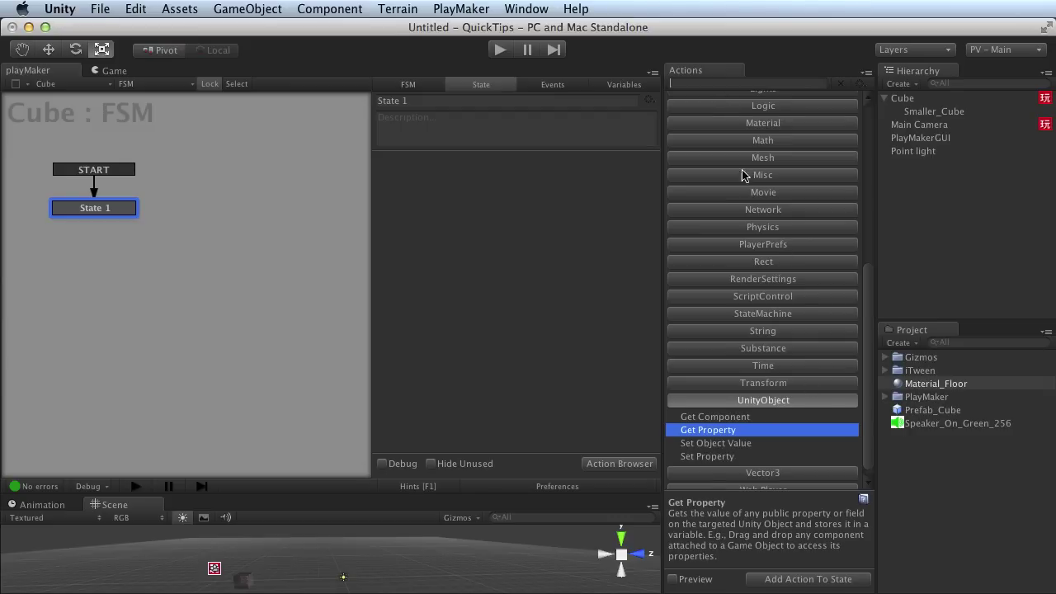
{"action": "double_click", "coordinate": [725, 428]}
{"action": "double_click", "coordinate": [726, 457]}
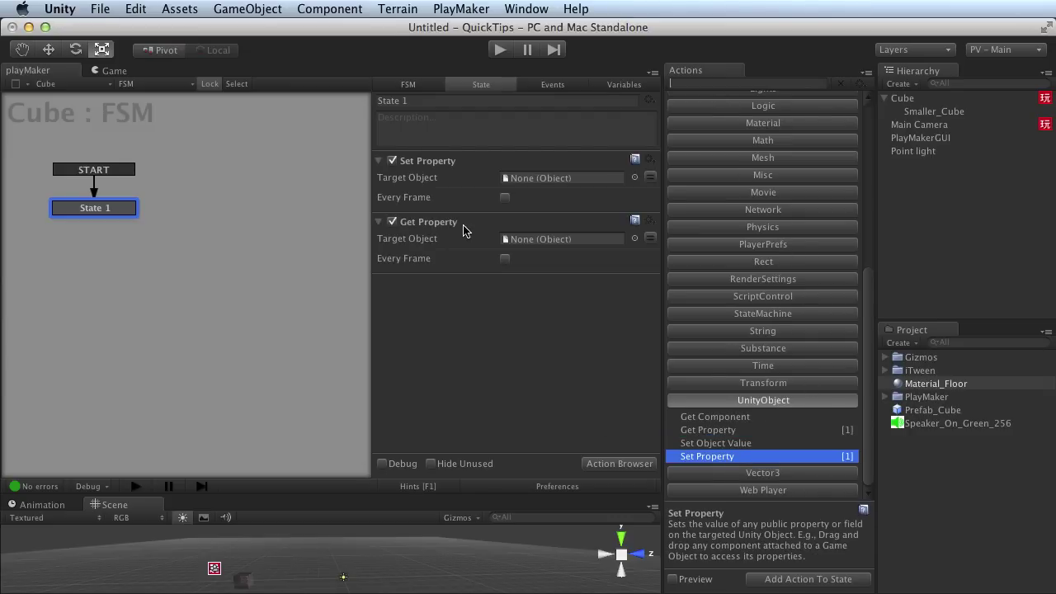
- Drop the Material_Floor material into State 1 and create a Set Property action targeting it
{"action": "left_click_drag", "start_coordinate": [448, 224], "coordinate": [789, 360]}
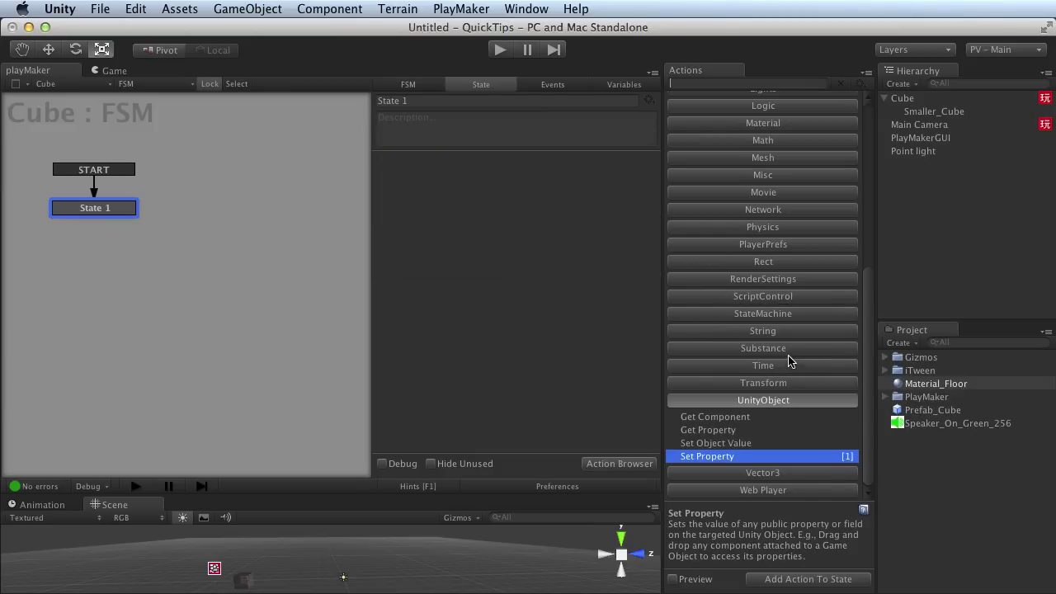
{"action": "left_click", "coordinate": [935, 385]}
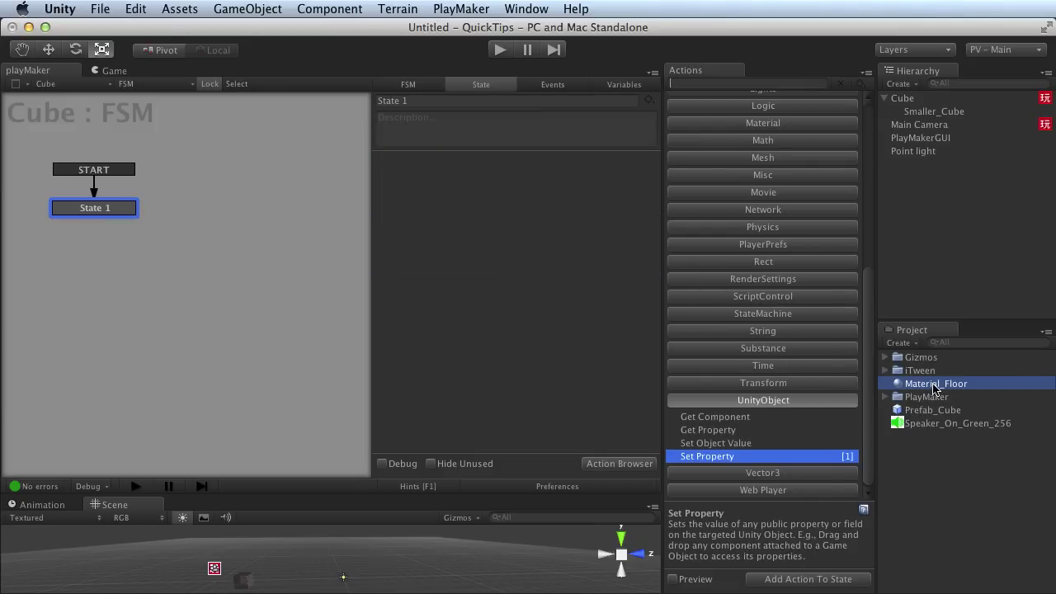
{"action": "left_click_drag", "start_coordinate": [935, 388], "coordinate": [513, 233]}
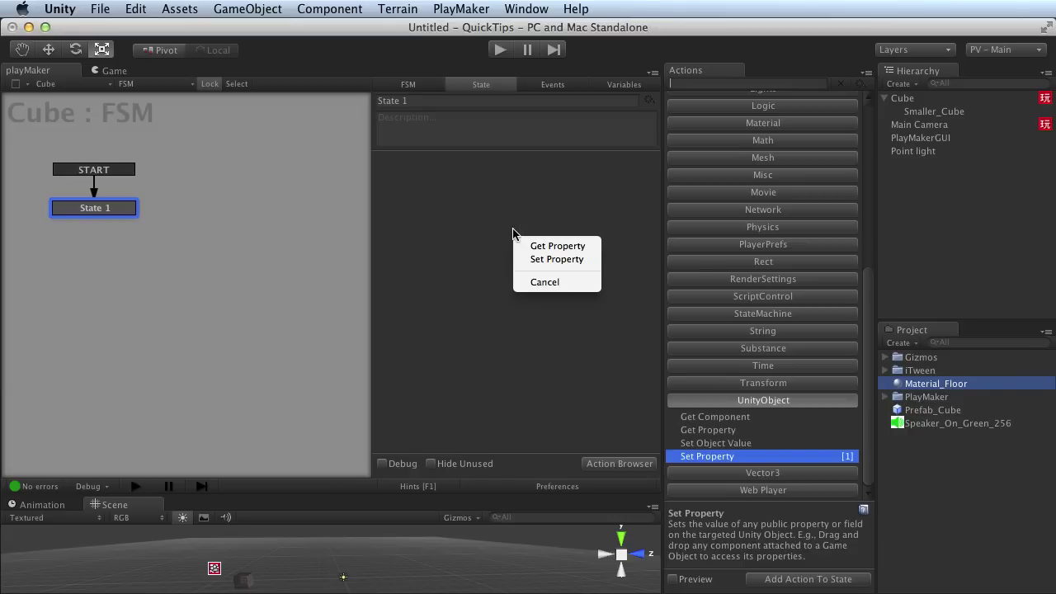
{"action": "left_click", "coordinate": [581, 260]}
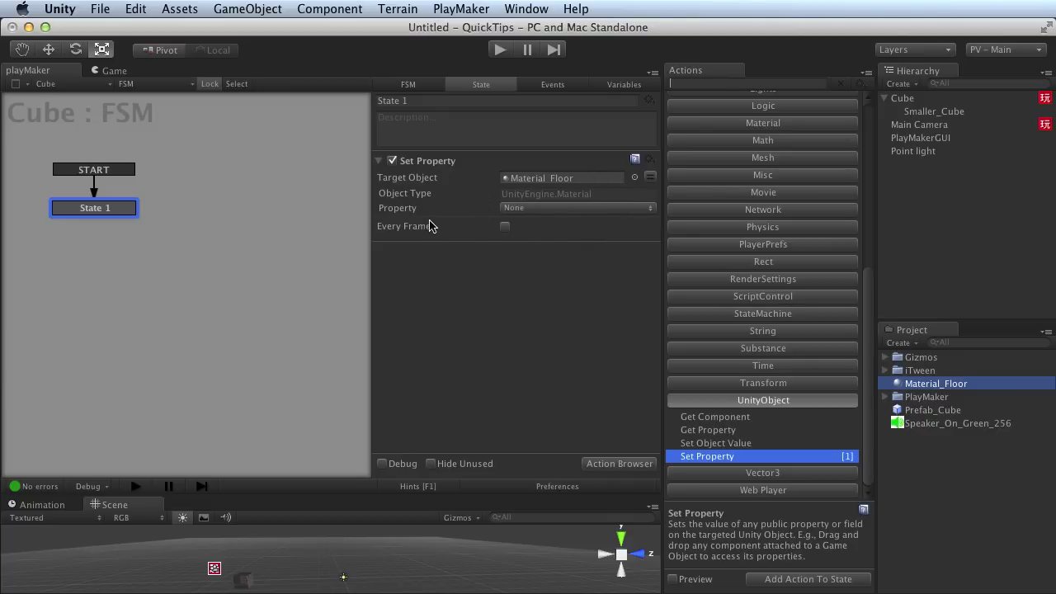
- Set the Set Property action's Property to color with a magenta value
{"action": "left_click", "coordinate": [614, 208]}
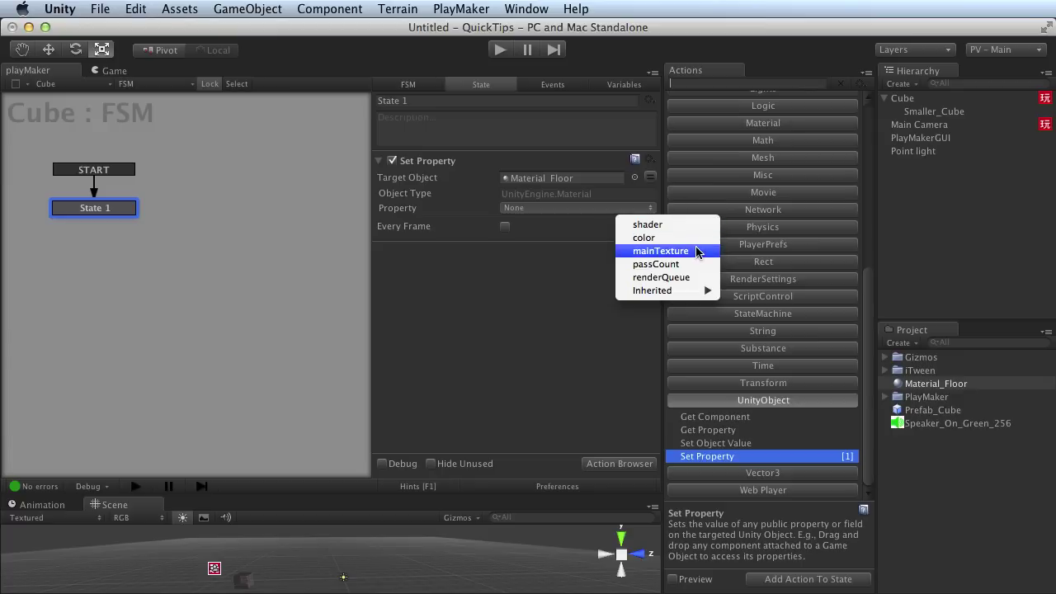
{"action": "left_click", "coordinate": [696, 239]}
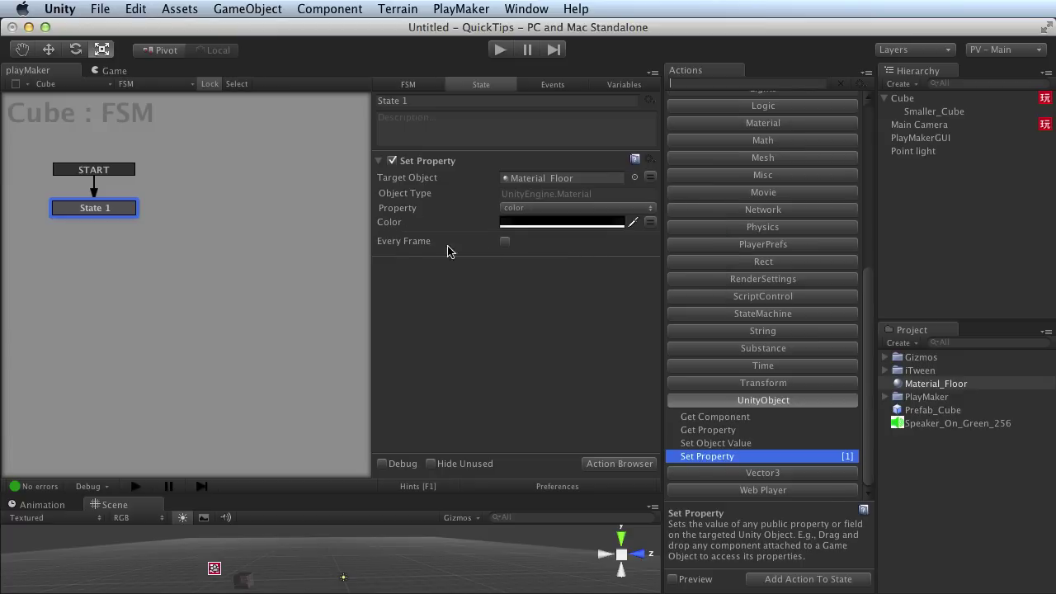
{"action": "left_click", "coordinate": [559, 224]}
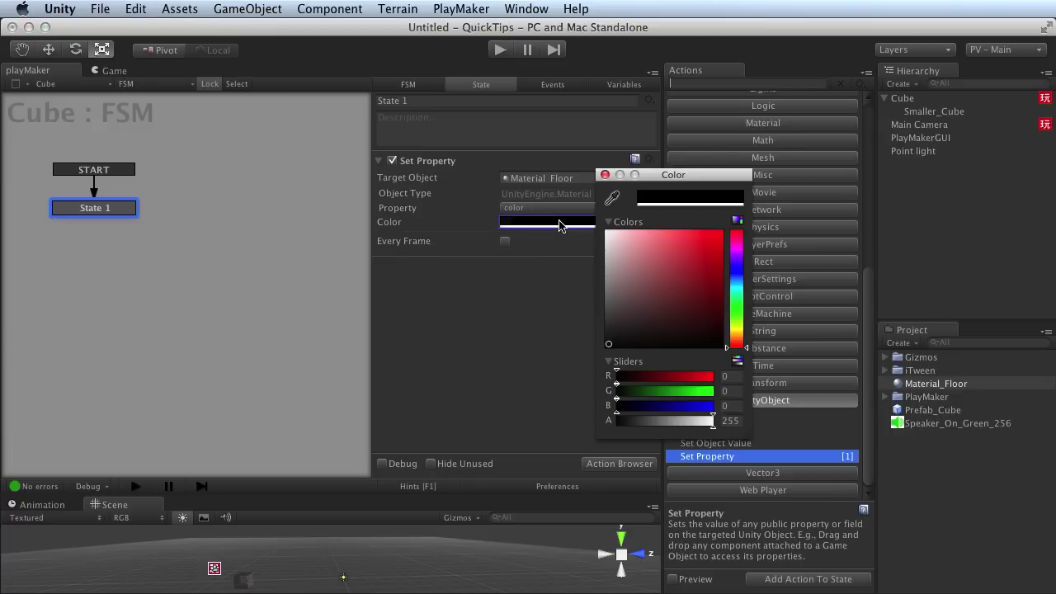
{"action": "left_click_drag", "start_coordinate": [645, 269], "coordinate": [730, 254]}
{"action": "left_click", "coordinate": [605, 175]}
- Switch Property to mainTexture and assign Speaker_On_Green_256 as the texture
{"action": "left_click", "coordinate": [591, 208]}
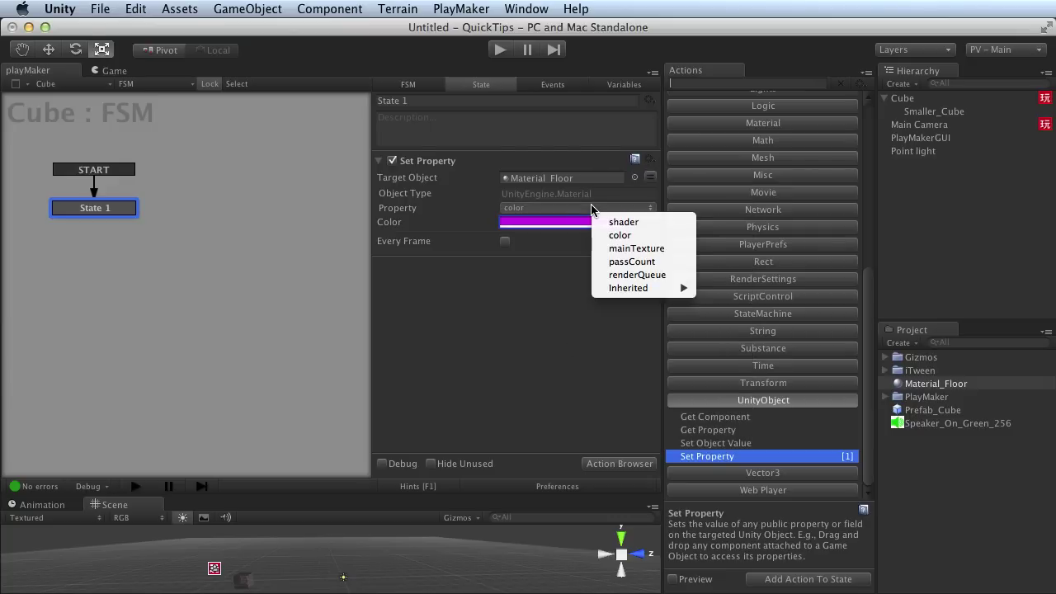
{"action": "left_click", "coordinate": [662, 249]}
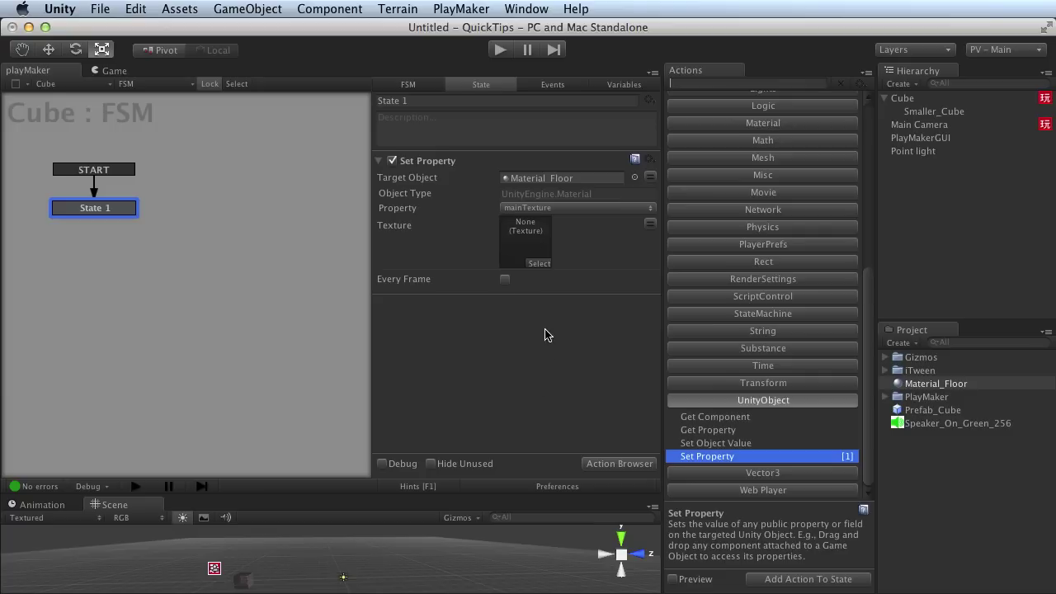
{"action": "left_click_drag", "start_coordinate": [949, 424], "coordinate": [532, 248]}
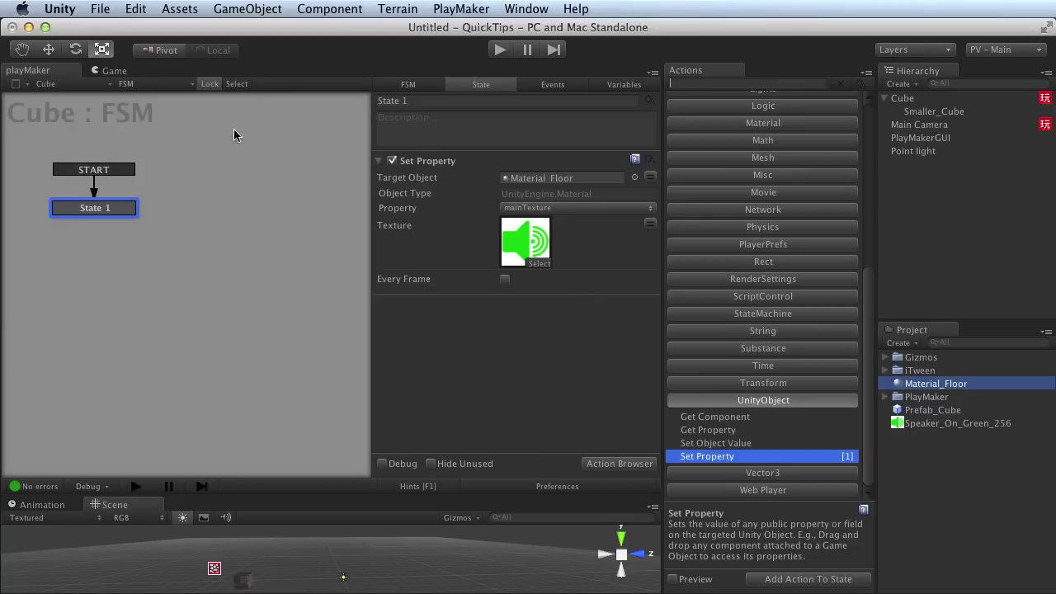
- Unpin the FSM and drop Smaller_Cube, Cube, then Material_Floor onto Target Object
{"action": "left_click", "coordinate": [210, 83]}
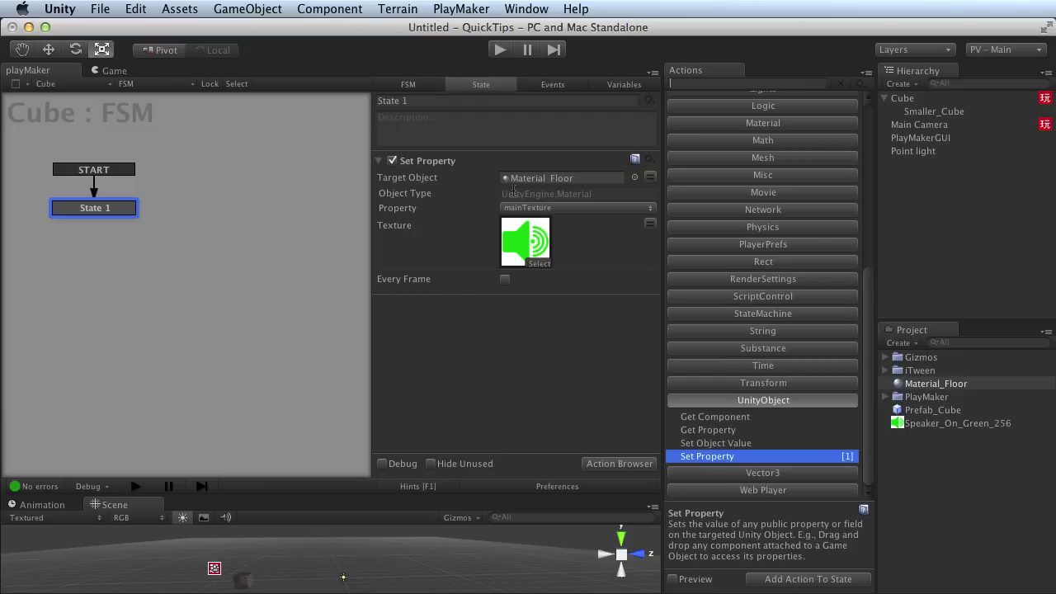
{"action": "left_click", "coordinate": [934, 114]}
{"action": "left_click_drag", "start_coordinate": [933, 113], "coordinate": [589, 189]}
{"action": "left_click_drag", "start_coordinate": [904, 98], "coordinate": [636, 179]}
{"action": "left_click_drag", "start_coordinate": [939, 385], "coordinate": [534, 185]}
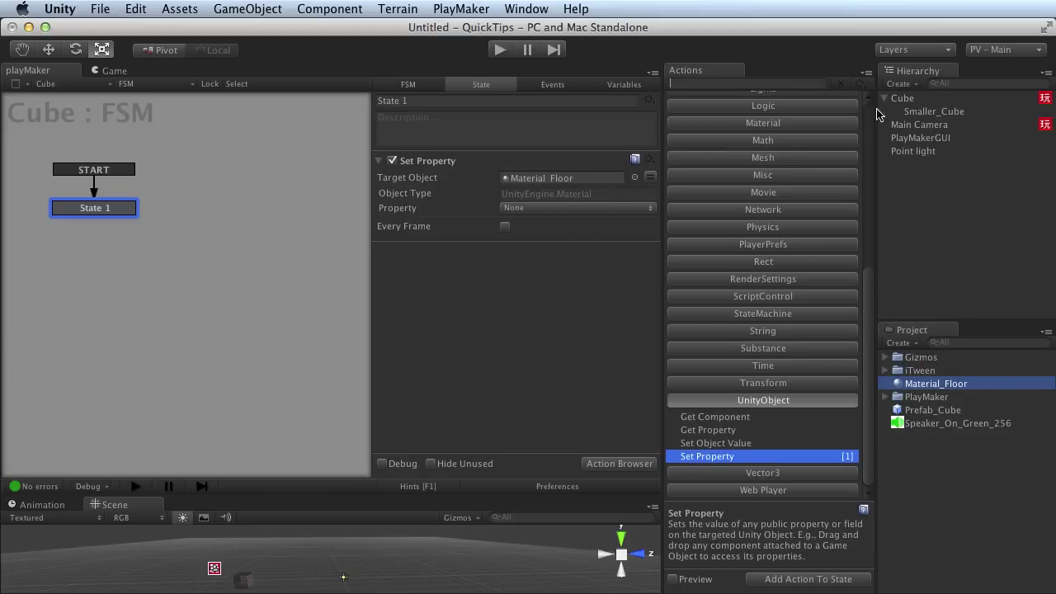
- Select Main Camera, PlayMakerGUI, Cube, Smaller_Cube and several Project assets in turn
{"action": "left_click", "coordinate": [940, 125]}
{"action": "left_click", "coordinate": [930, 138]}
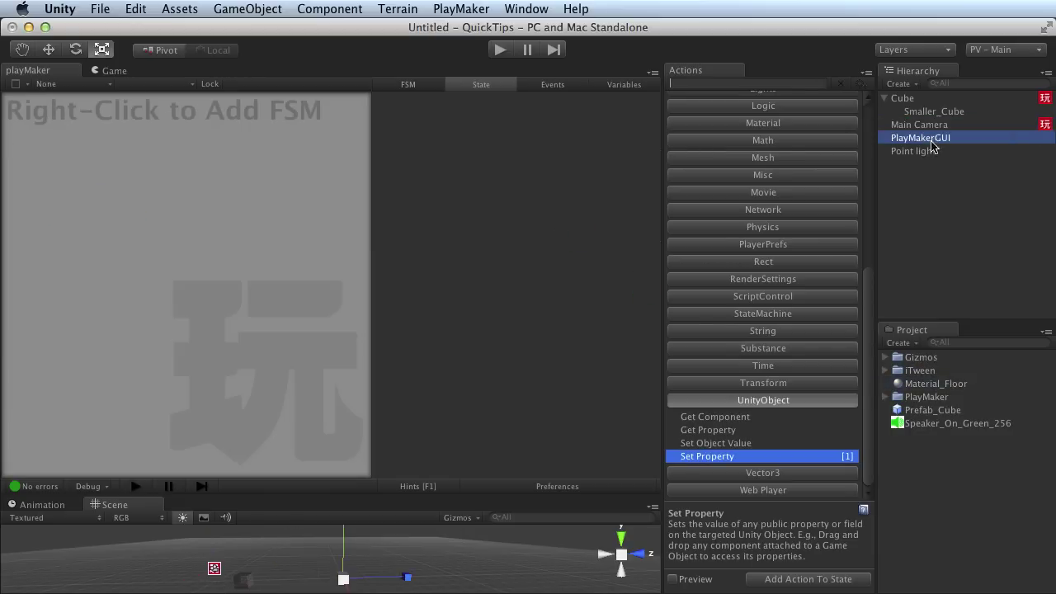
{"action": "left_click", "coordinate": [921, 100]}
{"action": "left_click", "coordinate": [939, 112]}
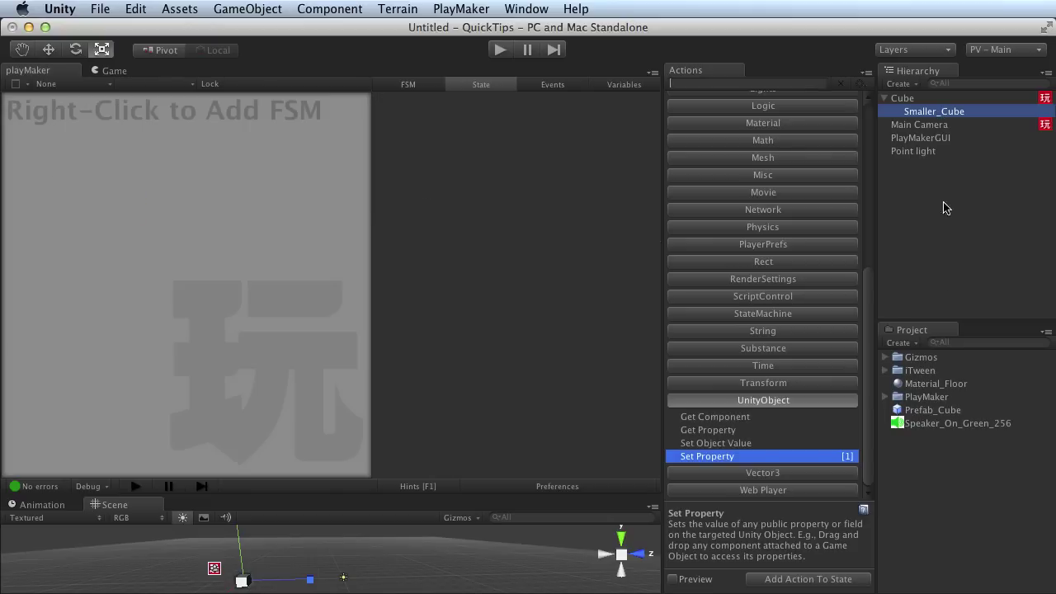
{"action": "left_click", "coordinate": [926, 385]}
{"action": "left_click", "coordinate": [929, 421]}
{"action": "left_click", "coordinate": [932, 372]}
{"action": "left_click", "coordinate": [930, 386]}
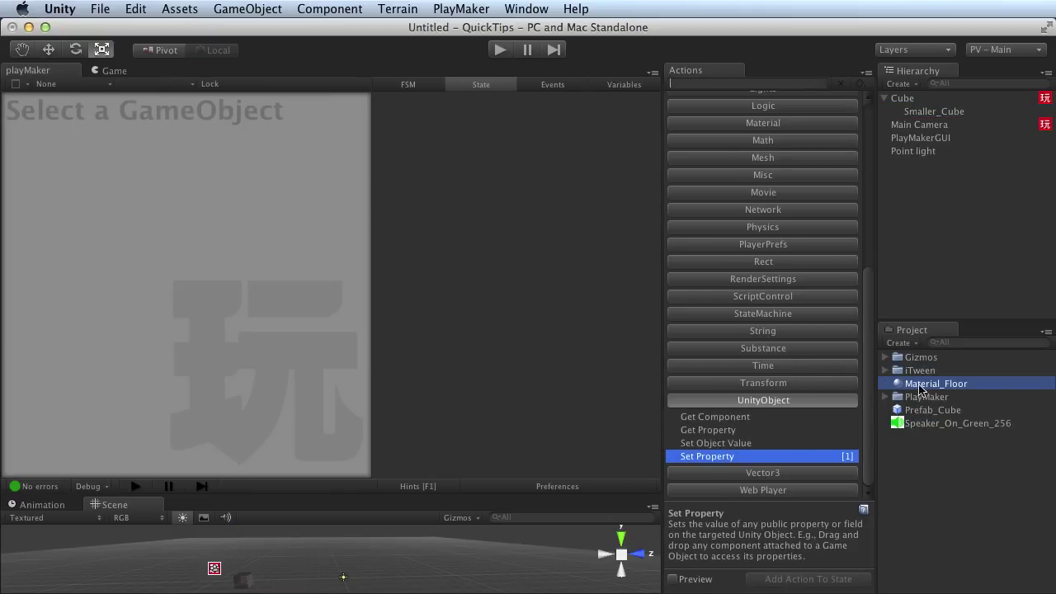
- Reselect Cube, focus State 1, and drop Material_Floor onto the Set Property Target Object
{"action": "left_click_drag", "start_coordinate": [929, 385], "coordinate": [506, 230]}
{"action": "left_click_drag", "start_coordinate": [898, 381], "coordinate": [489, 208]}
{"action": "left_click", "coordinate": [928, 99]}
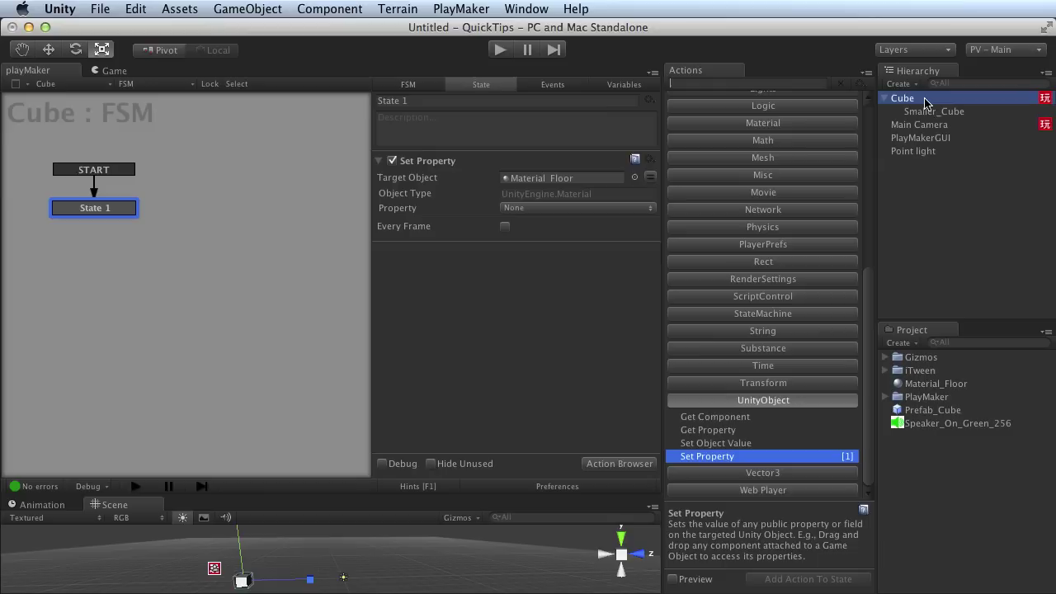
{"action": "left_click", "coordinate": [96, 212]}
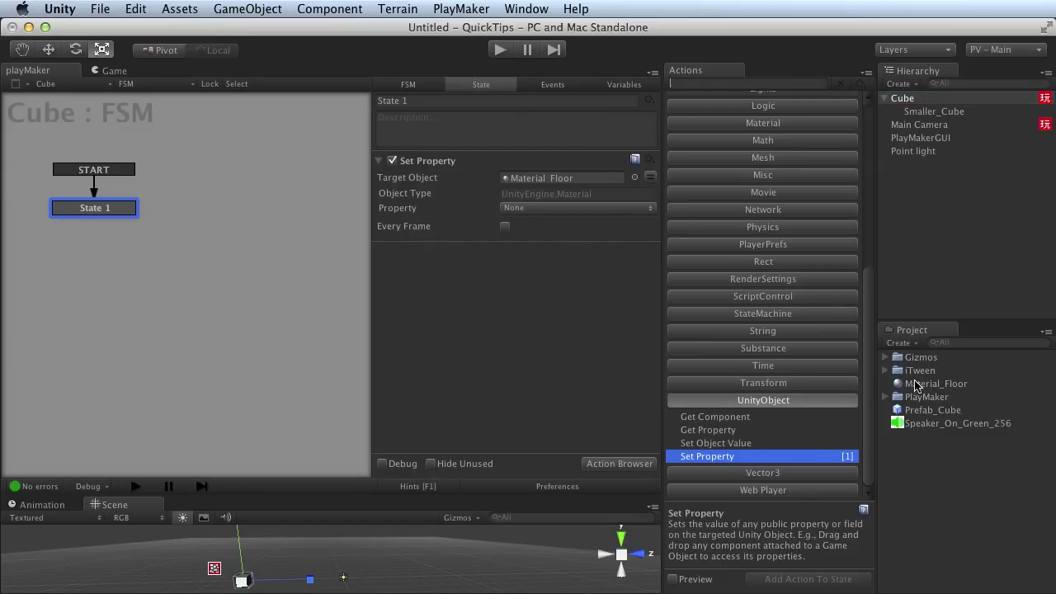
{"action": "left_click_drag", "start_coordinate": [918, 384], "coordinate": [557, 190]}
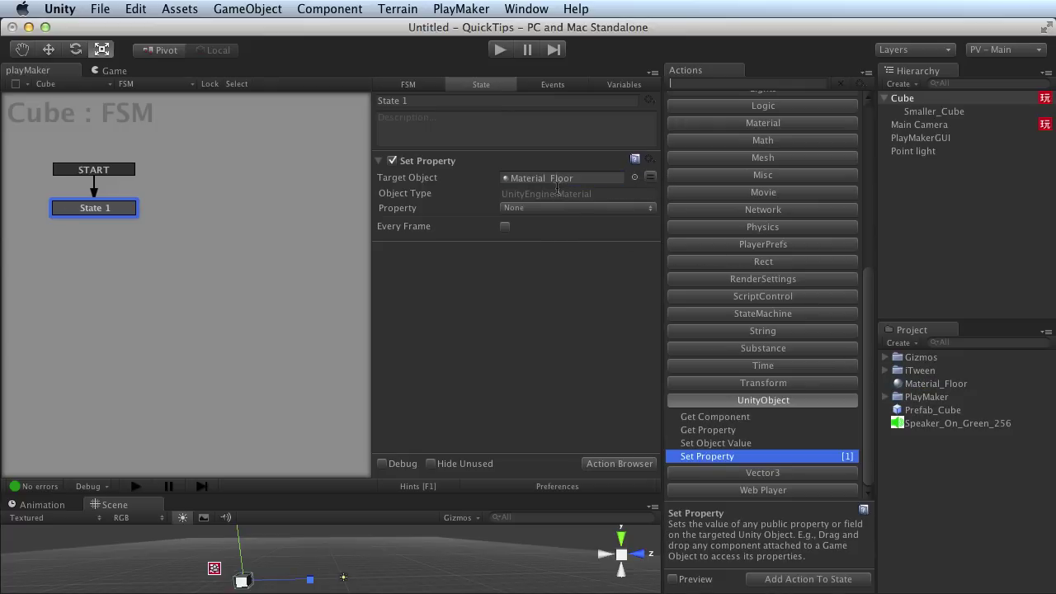
- Pin the Cube FSM, then select Smaller_Cube, Main Camera and PlayMakerGUI in the Hierarchy
{"action": "left_click", "coordinate": [210, 84]}
{"action": "left_click", "coordinate": [963, 197]}
{"action": "left_click", "coordinate": [941, 398]}
{"action": "left_click", "coordinate": [926, 372]}
{"action": "left_click", "coordinate": [938, 111]}
{"action": "left_click", "coordinate": [934, 125]}
{"action": "left_click", "coordinate": [920, 138]}
{"action": "left_click", "coordinate": [916, 124]}
{"action": "left_click", "coordinate": [935, 110]}
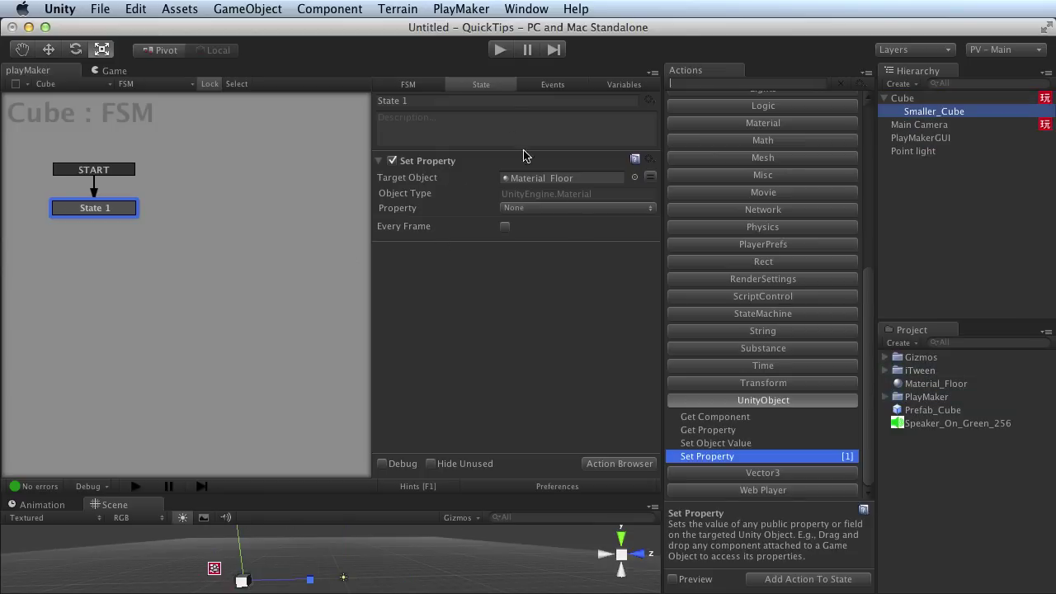
- Unpin the editor, reselect Cube in the Hierarchy, and lock the editor on Cube's FSM
{"action": "left_click", "coordinate": [209, 86]}
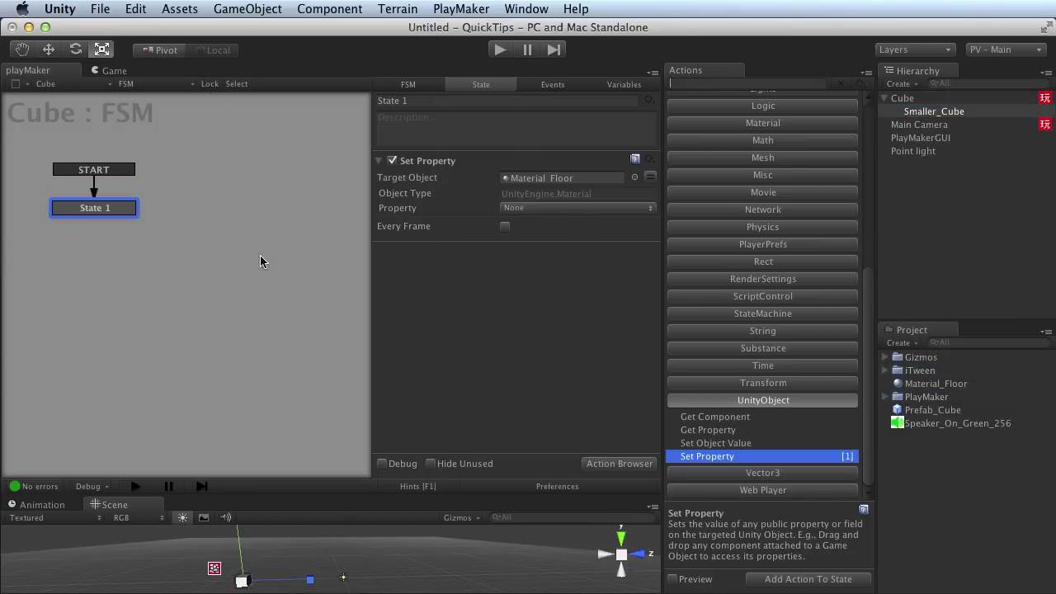
{"action": "left_click", "coordinate": [934, 111]}
{"action": "left_click", "coordinate": [930, 137]}
{"action": "left_click", "coordinate": [920, 124]}
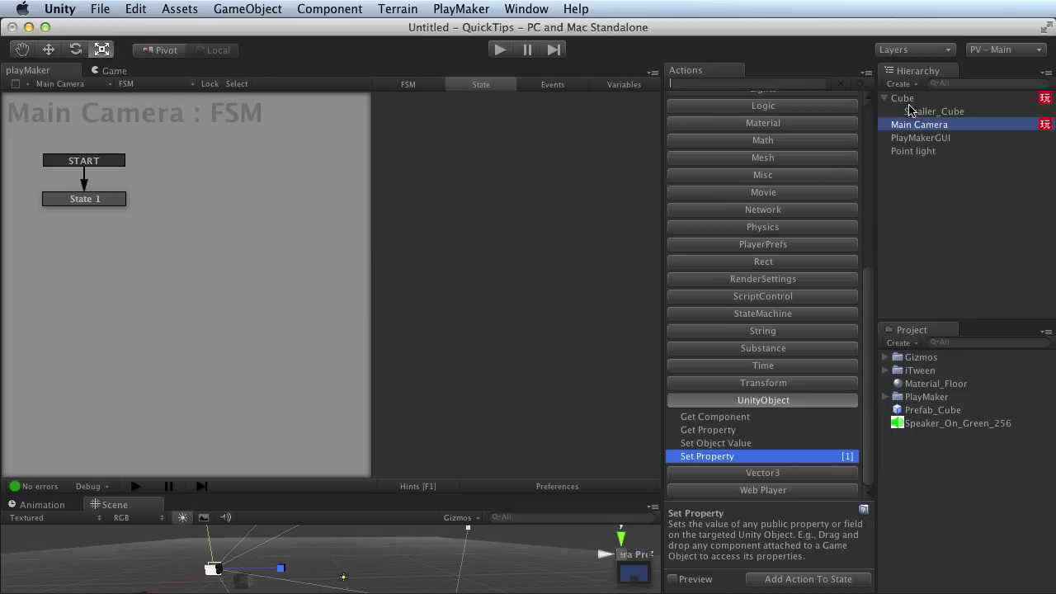
{"action": "left_click", "coordinate": [908, 101]}
{"action": "left_click", "coordinate": [928, 112]}
{"action": "left_click", "coordinate": [926, 104]}
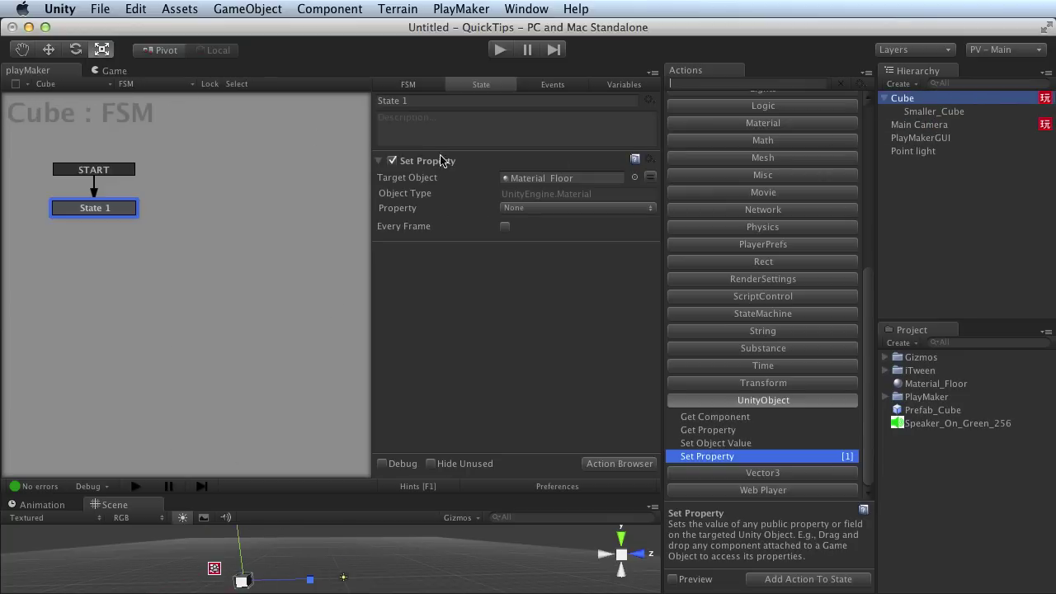
{"action": "left_click", "coordinate": [209, 85]}
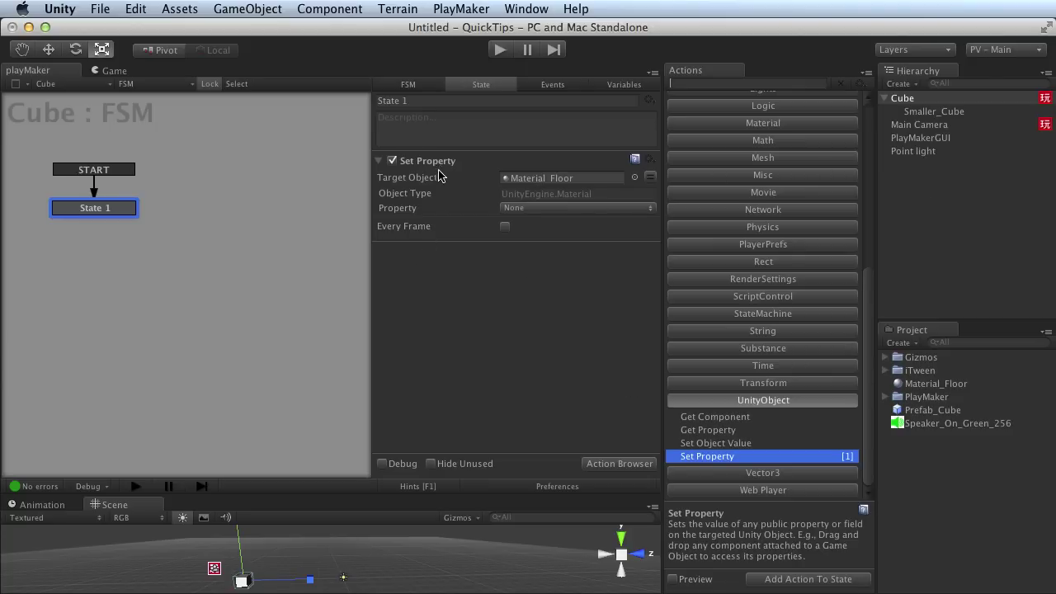
- Replace Set Property with a Get Property action targeting Cube, dropped from the Hierarchy
{"action": "key", "text": "Delete"}
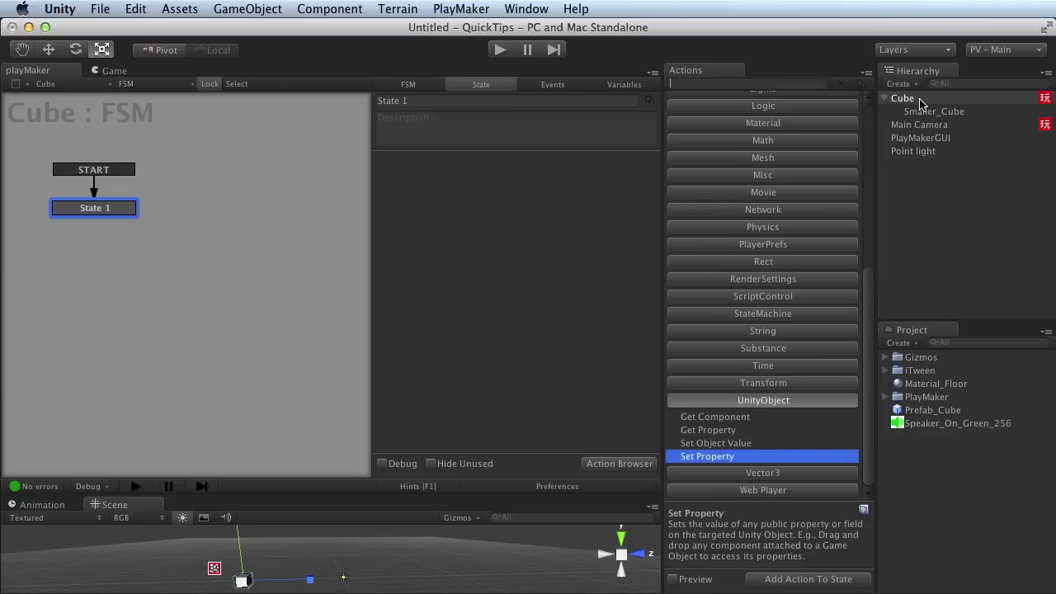
{"action": "left_click_drag", "start_coordinate": [921, 102], "coordinate": [550, 221]}
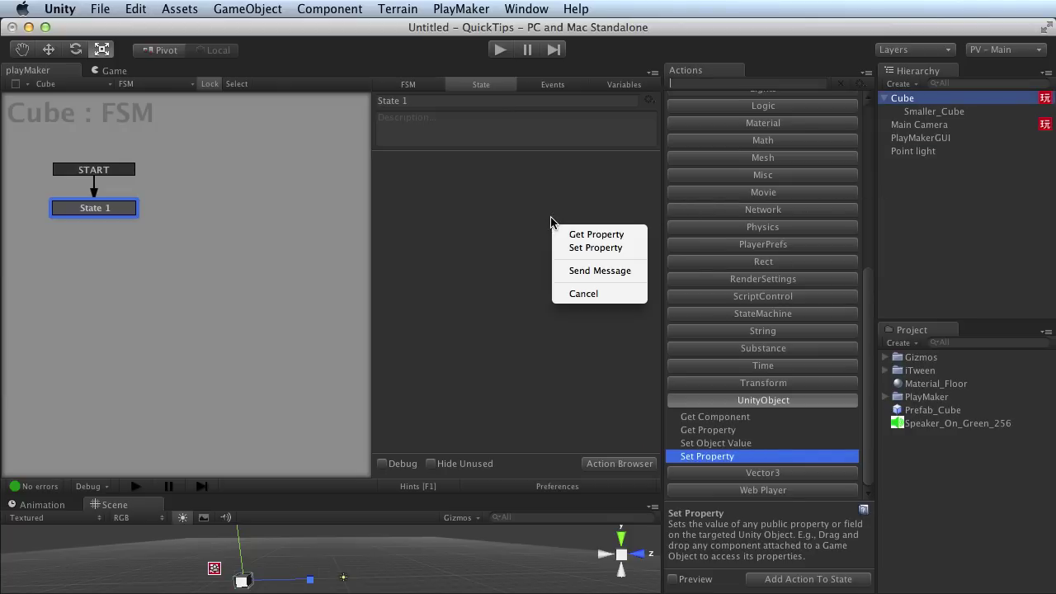
{"action": "left_click", "coordinate": [615, 235]}
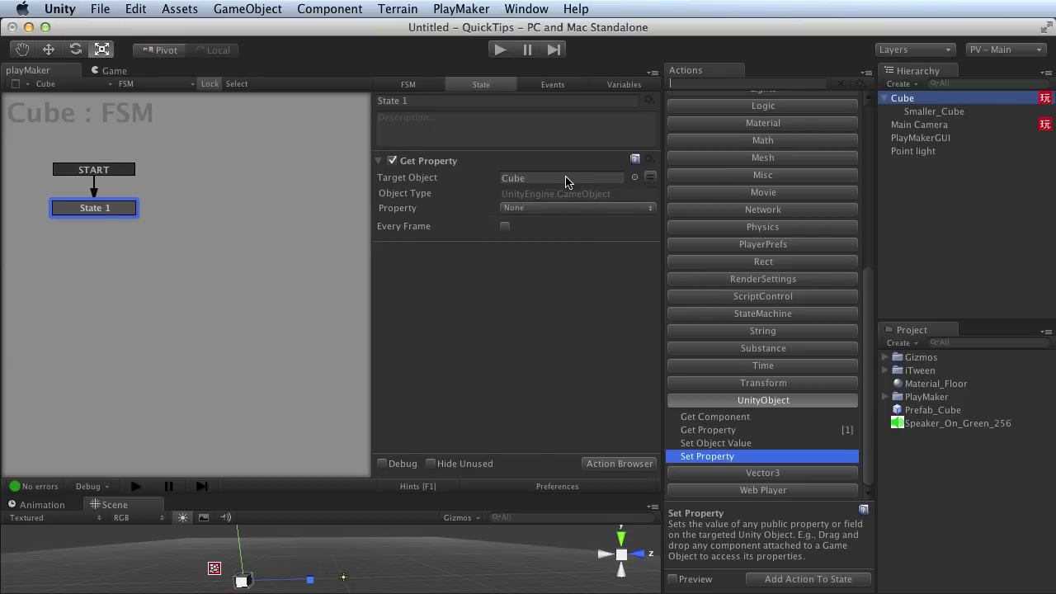
{"action": "left_click", "coordinate": [615, 208]}
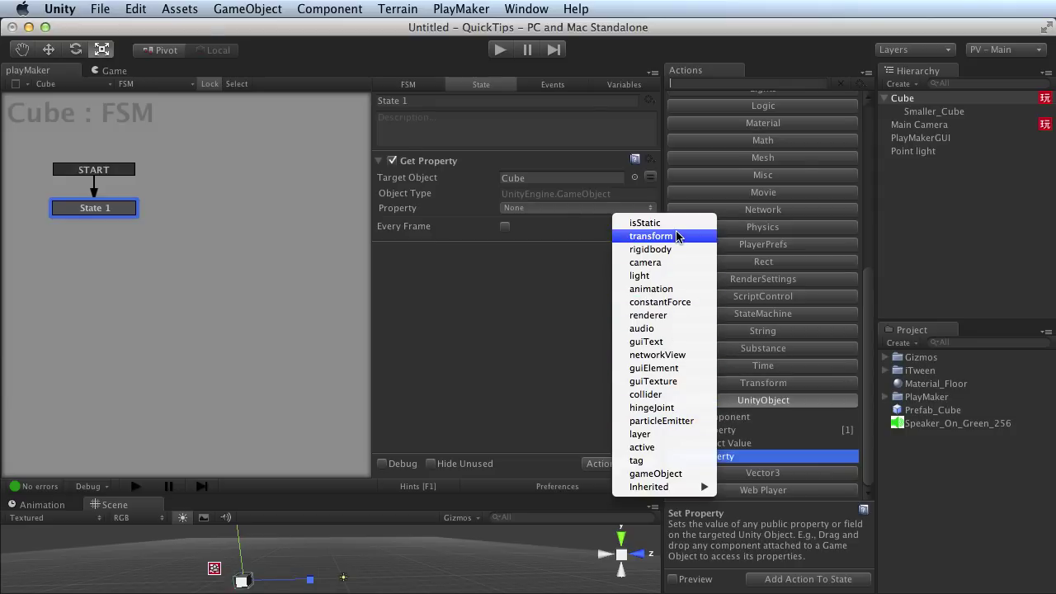
- Make the Get Property action read the Cube's tag property
{"action": "left_click", "coordinate": [671, 460]}
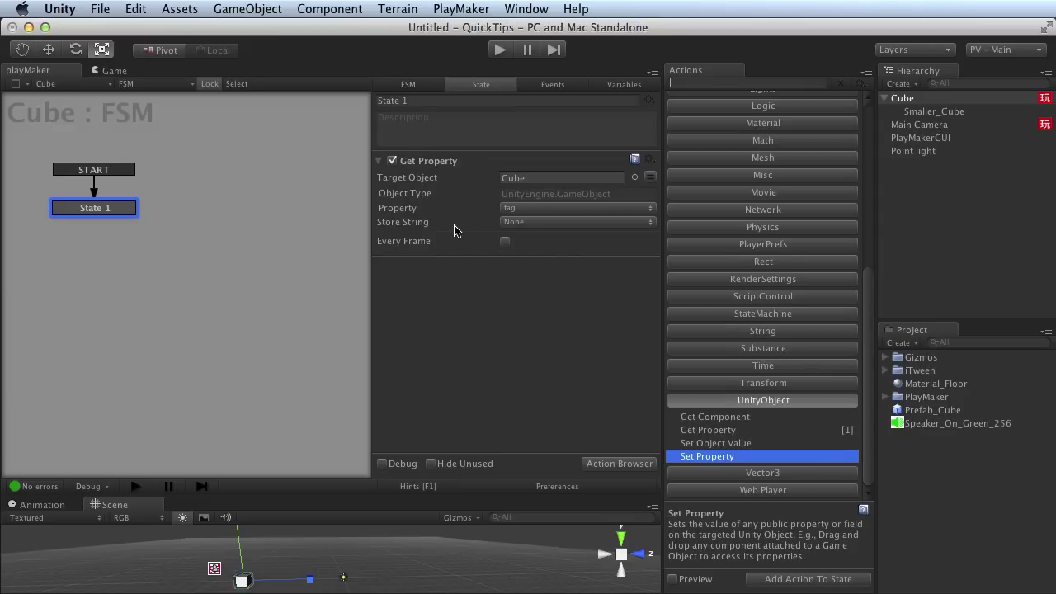
{"action": "left_click", "coordinate": [590, 222]}
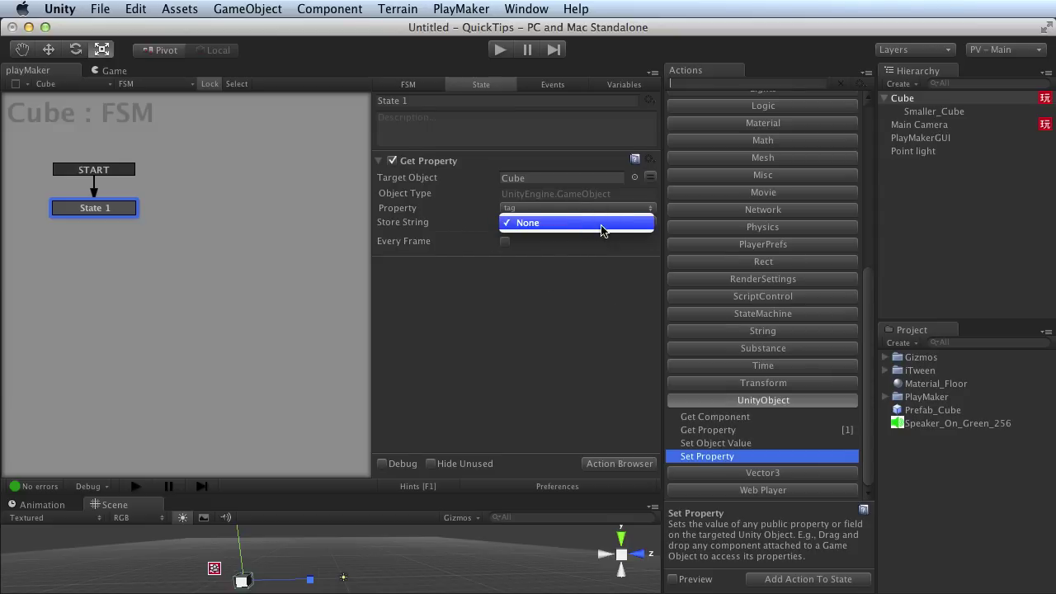
{"action": "left_click", "coordinate": [602, 228]}
- Create a new String variable named Result_String in the FSM's Variables
{"action": "left_click", "coordinate": [631, 84]}
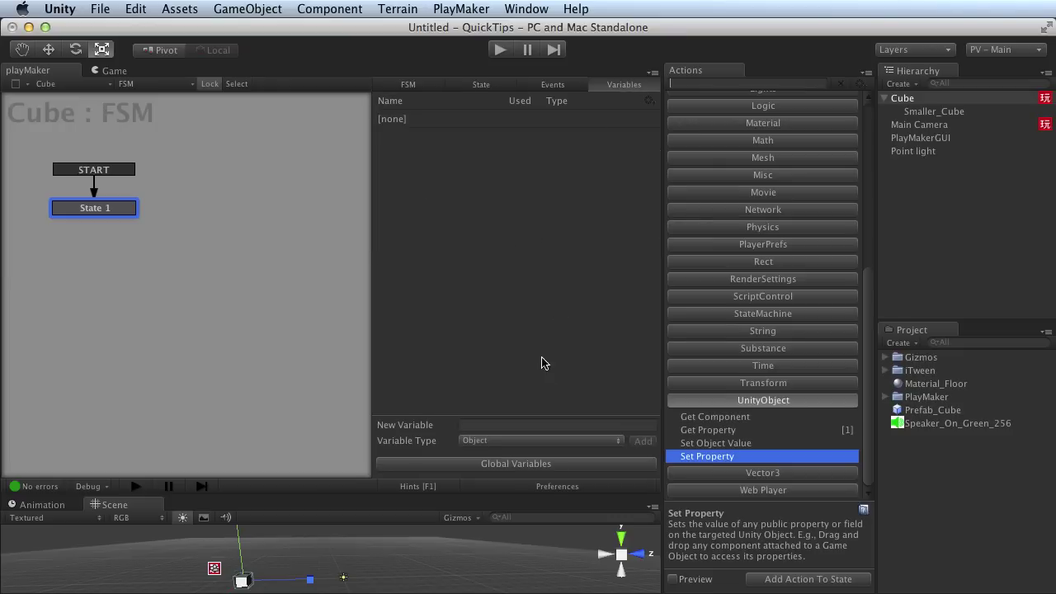
{"action": "left_click", "coordinate": [520, 442]}
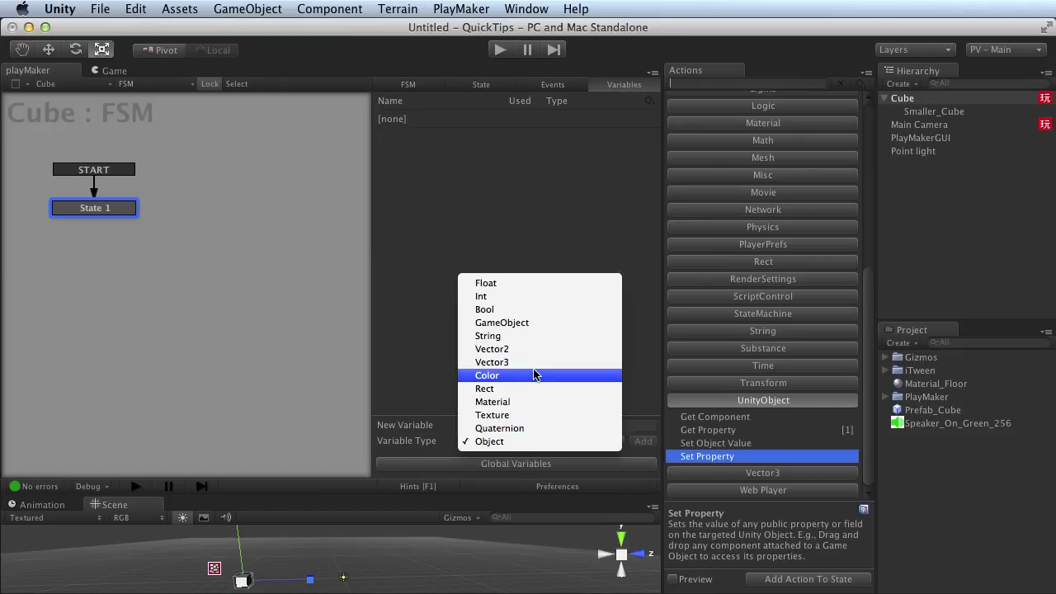
{"action": "left_click", "coordinate": [539, 336]}
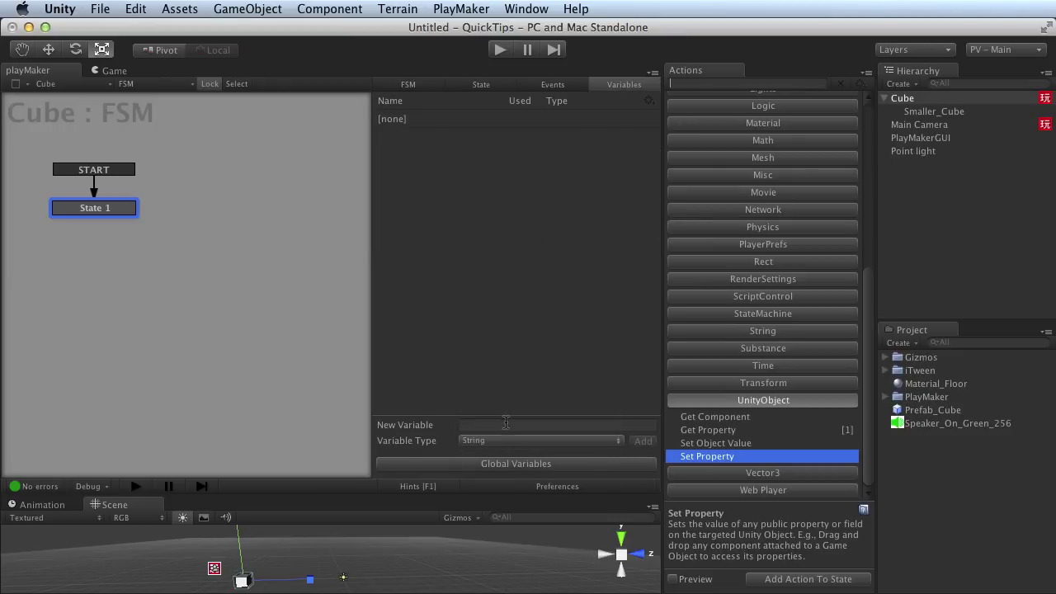
{"action": "type", "text": "Result_String"}
{"action": "key", "text": "Return"}
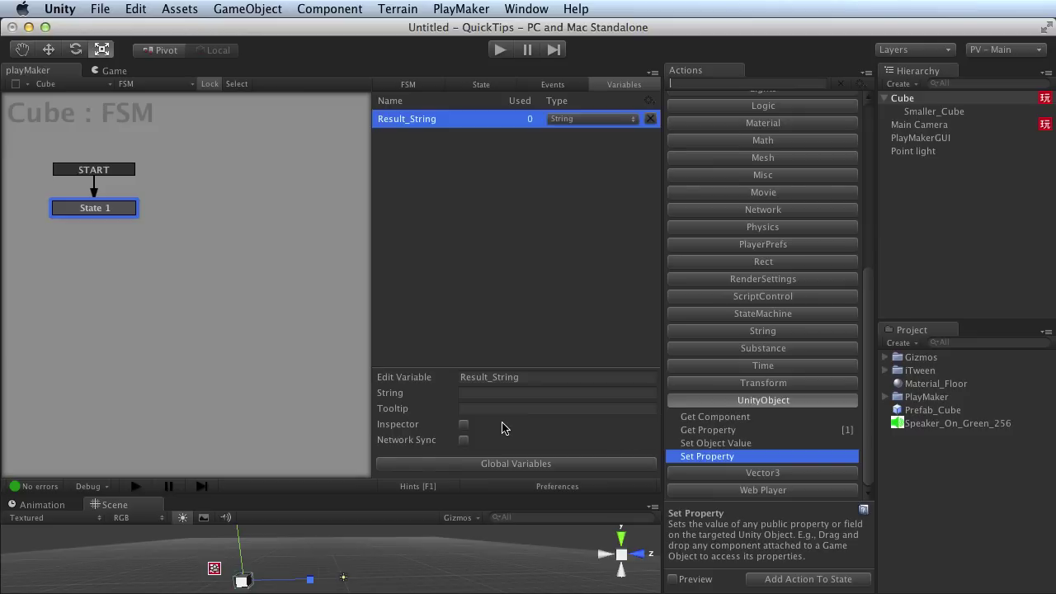
- Store the Cube's tag in the Result_String variable
{"action": "left_click", "coordinate": [484, 86]}
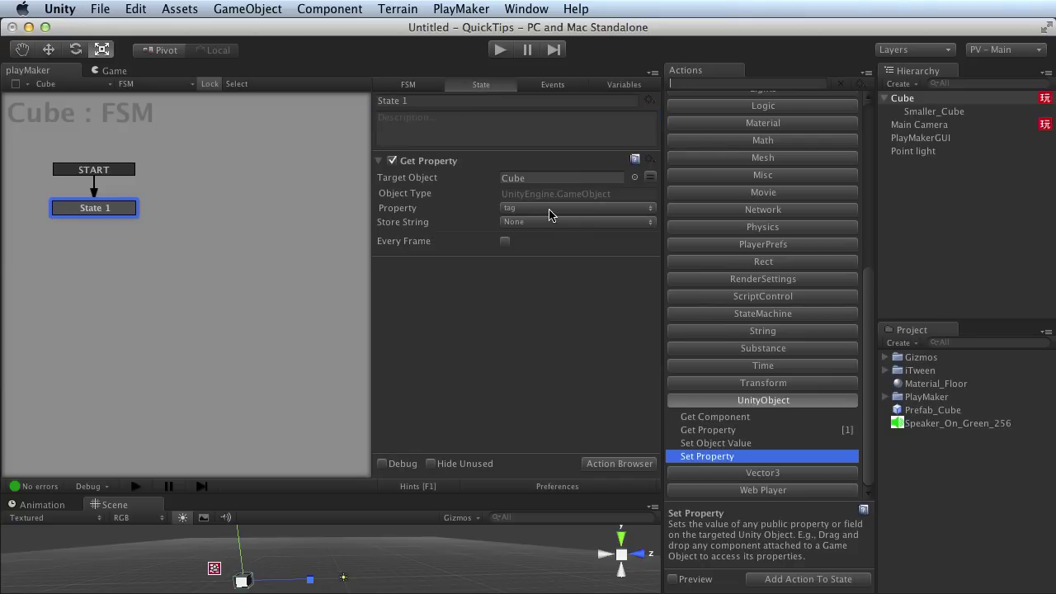
{"action": "left_click", "coordinate": [579, 222]}
{"action": "left_click", "coordinate": [586, 237]}
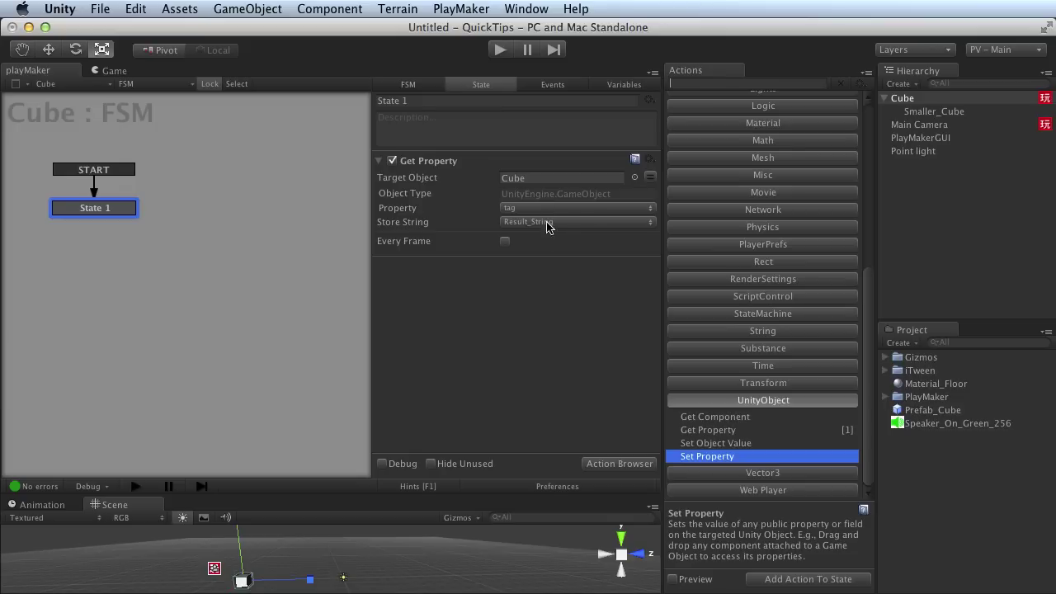
- Change Get Property to read the Cube's collider, leaving Store Object unset
{"action": "left_click", "coordinate": [606, 208]}
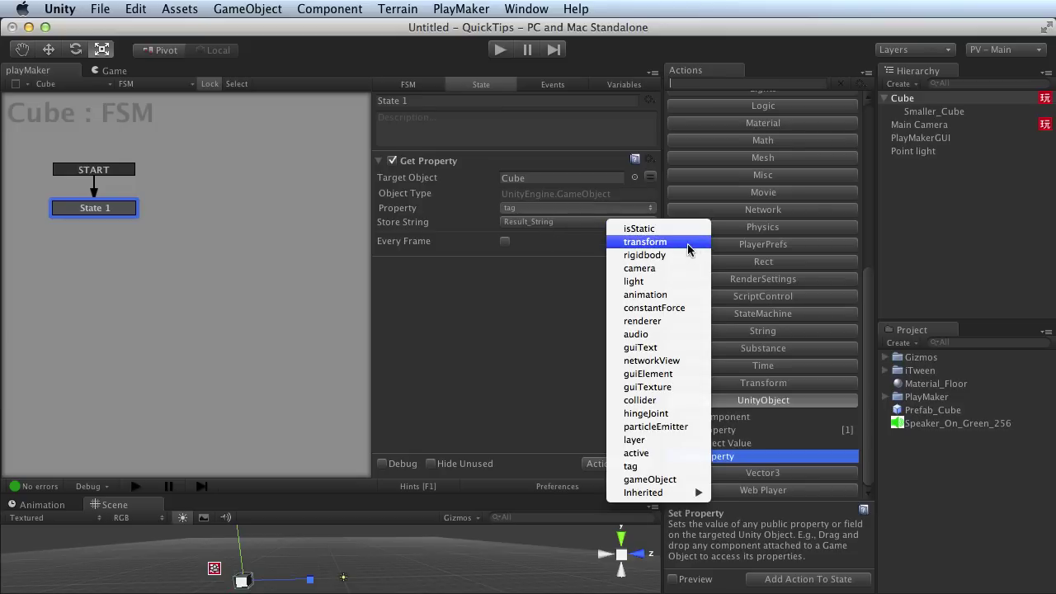
{"action": "left_click", "coordinate": [671, 401]}
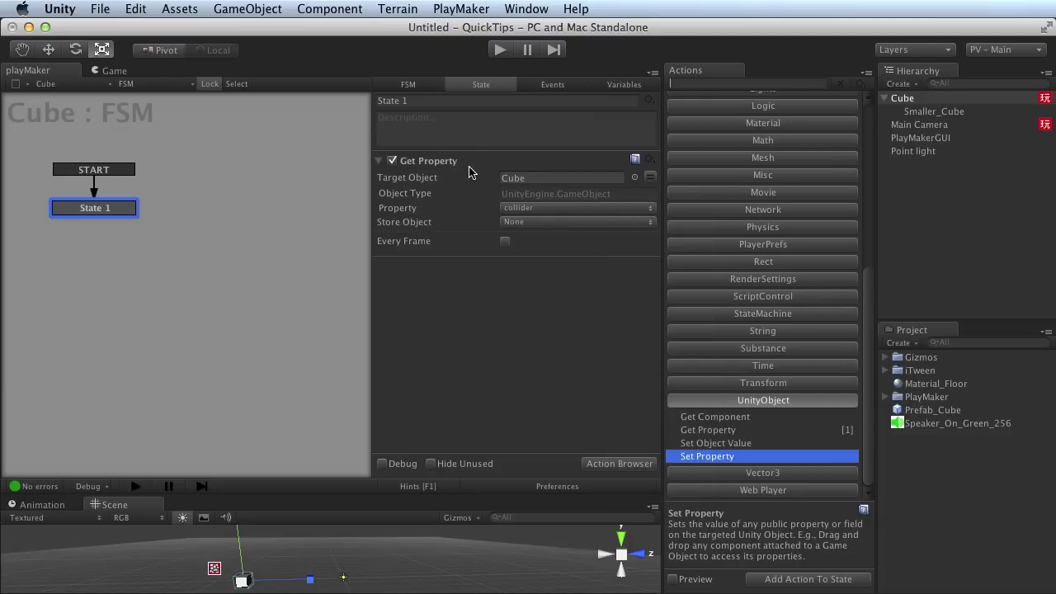
{"action": "left_click", "coordinate": [589, 222]}
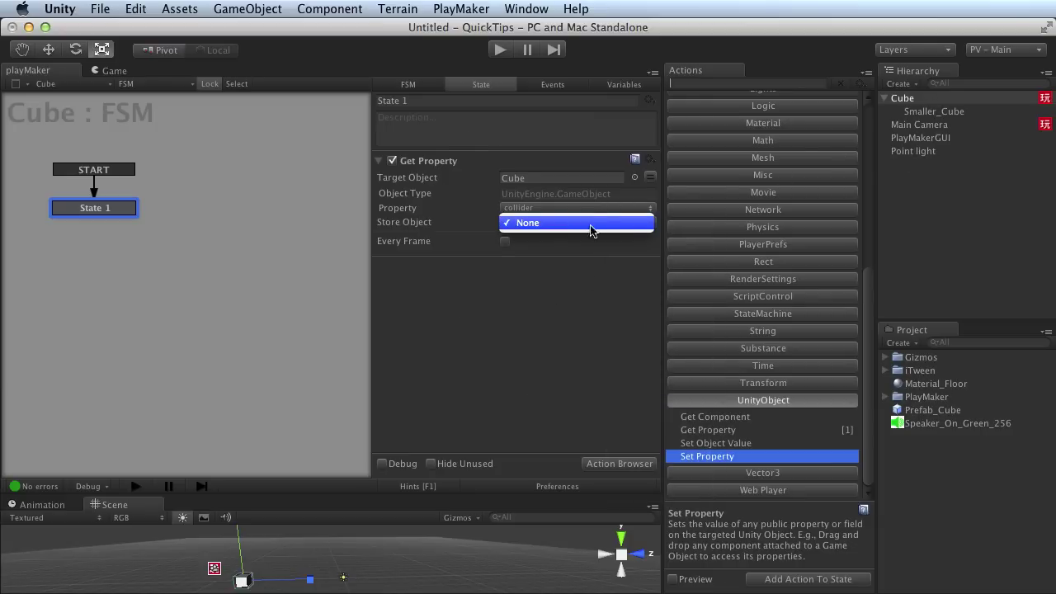
{"action": "left_click", "coordinate": [597, 224]}
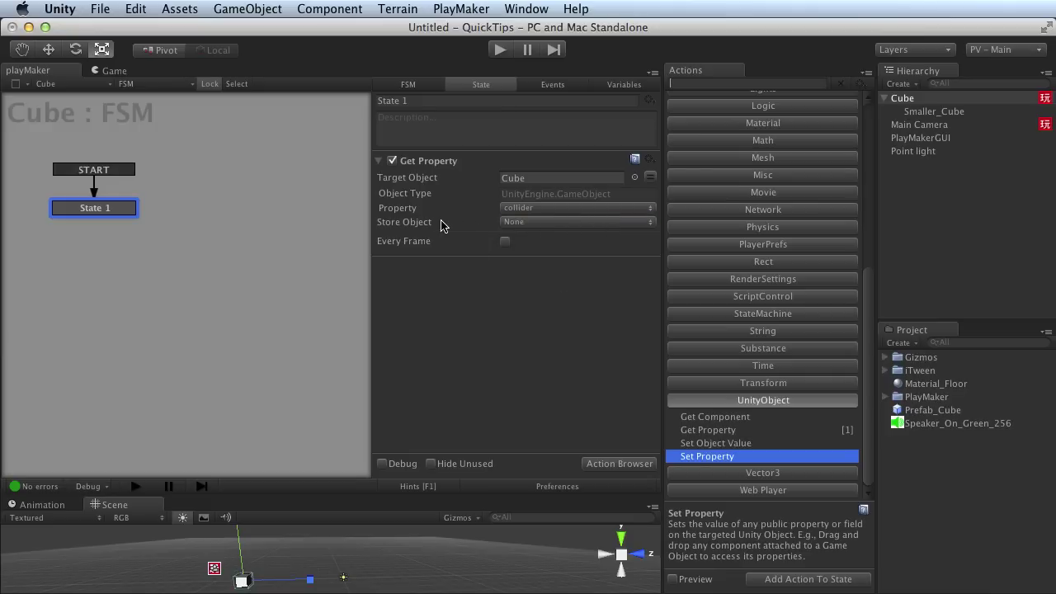
{"action": "left_click", "coordinate": [627, 86]}
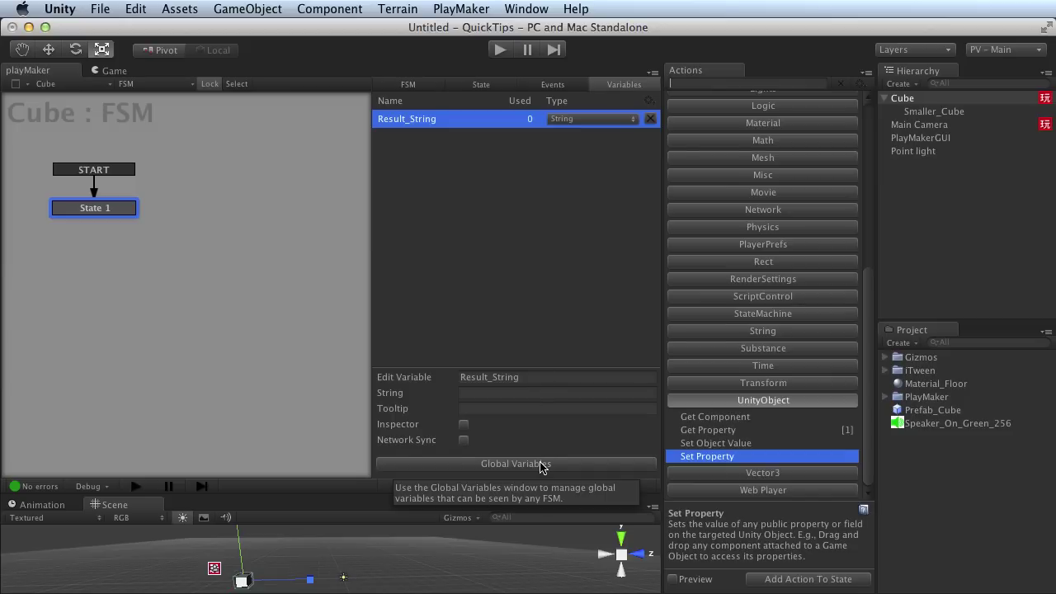
- Create a new Object variable named Result_Object in the FSM's Variables
{"action": "left_click", "coordinate": [550, 389]}
{"action": "left_click", "coordinate": [542, 441]}
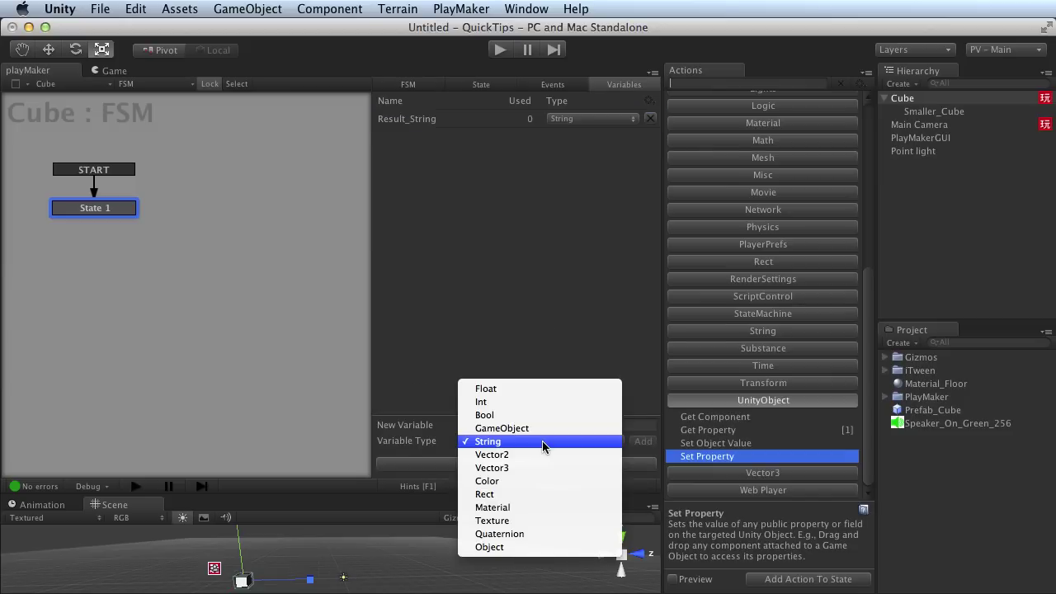
{"action": "left_click", "coordinate": [534, 547]}
{"action": "left_click", "coordinate": [545, 441]}
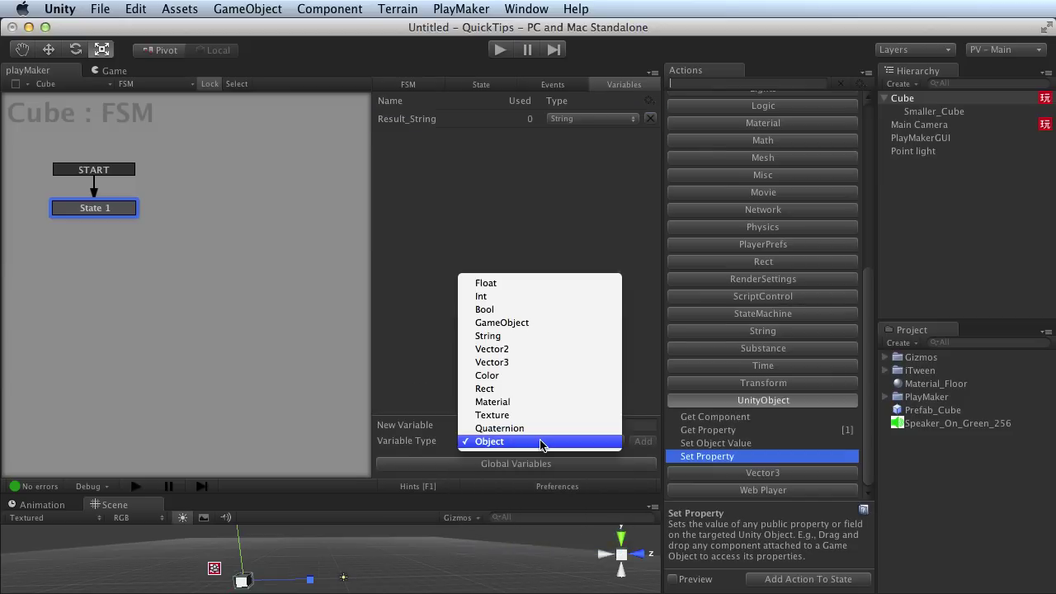
{"action": "left_click", "coordinate": [548, 444]}
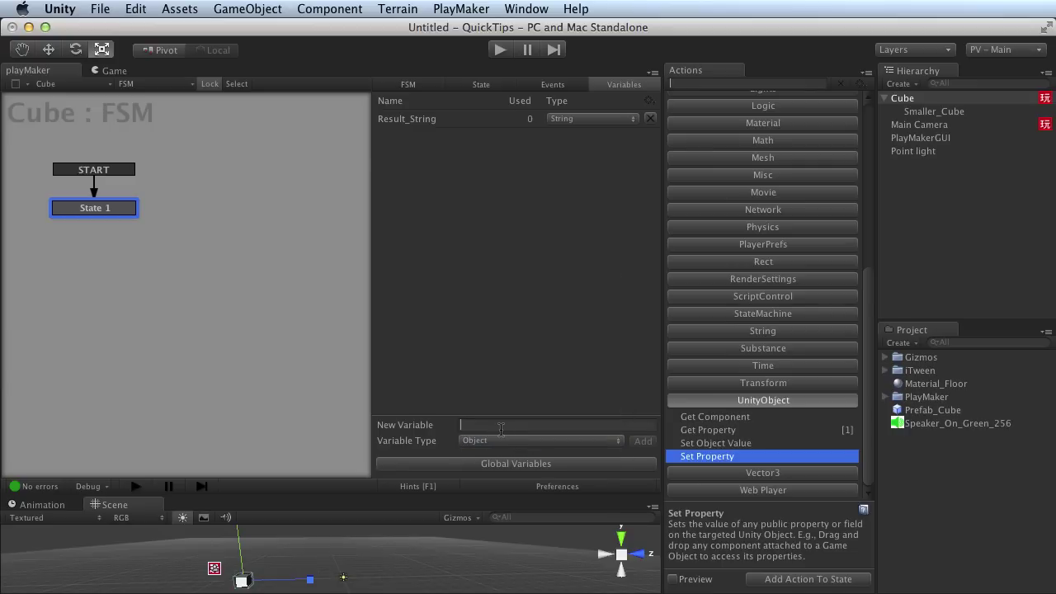
{"action": "type", "text": "Result_Object"}
{"action": "key", "text": "Return"}
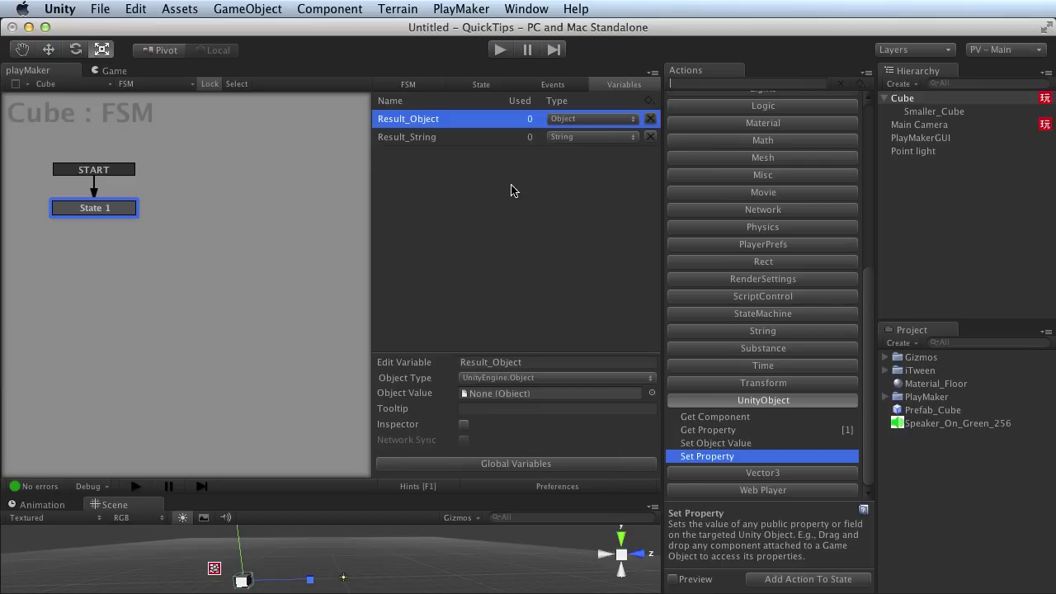
- Leave Get Property's Store Object as None and return to the Variables list
{"action": "left_click", "coordinate": [491, 86]}
{"action": "left_click", "coordinate": [604, 223]}
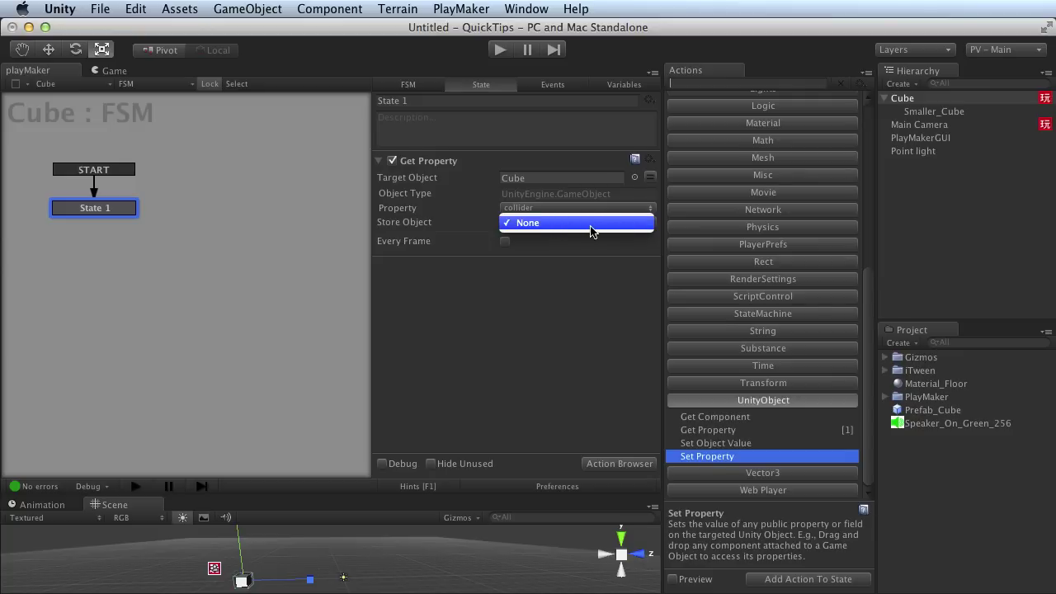
{"action": "left_click", "coordinate": [589, 224]}
{"action": "left_click", "coordinate": [625, 86]}
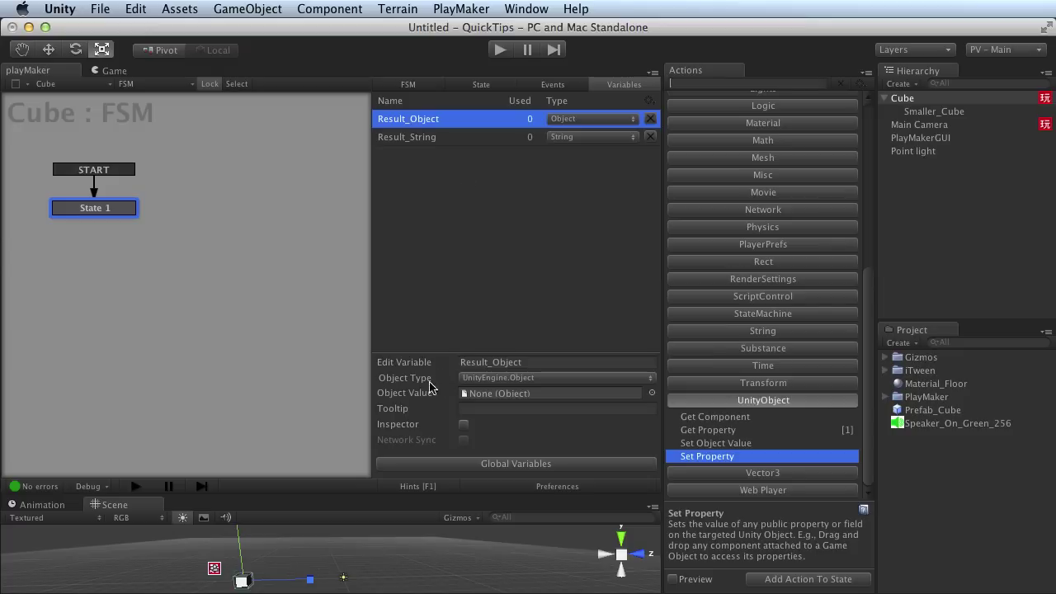
- Set Result_Object's Object Type to UnityEngine.Collider
{"action": "left_click", "coordinate": [576, 380]}
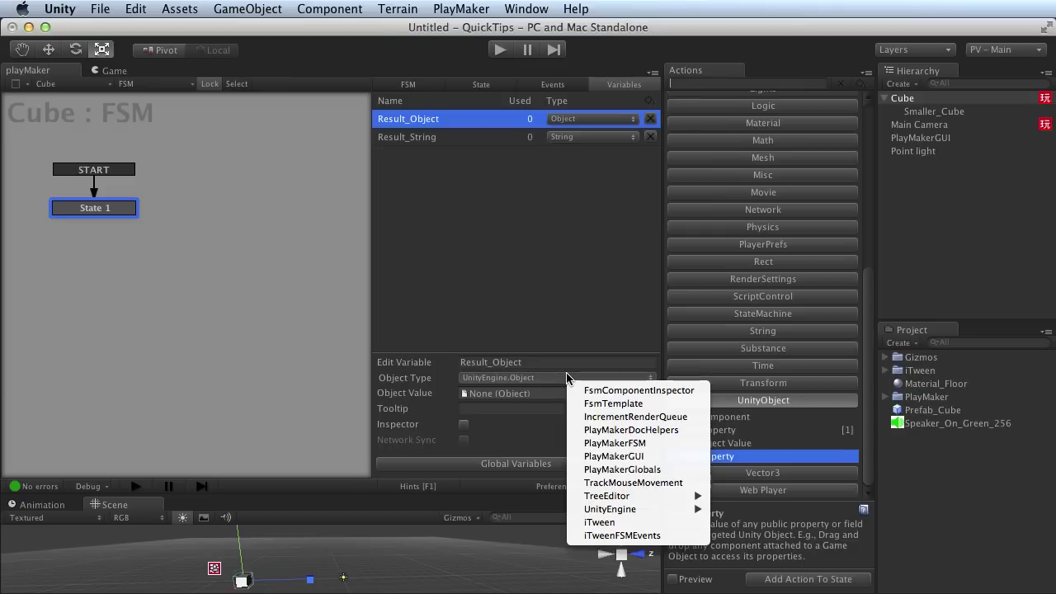
{"action": "mouse_move", "coordinate": [637, 512]}
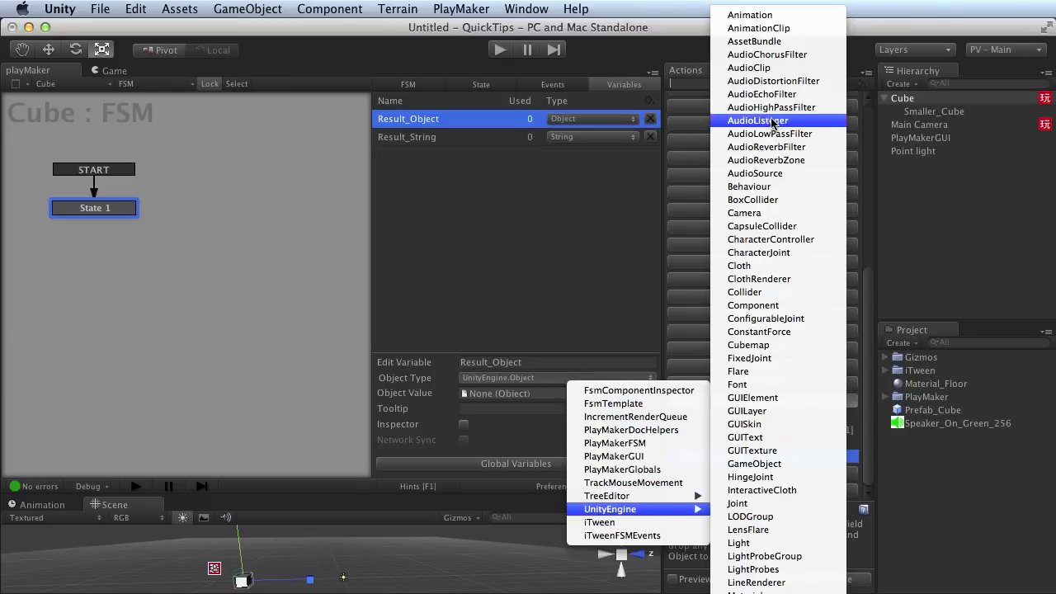
{"action": "scroll", "coordinate": [793, 359], "scroll_direction": "down", "scroll_amount": 3}
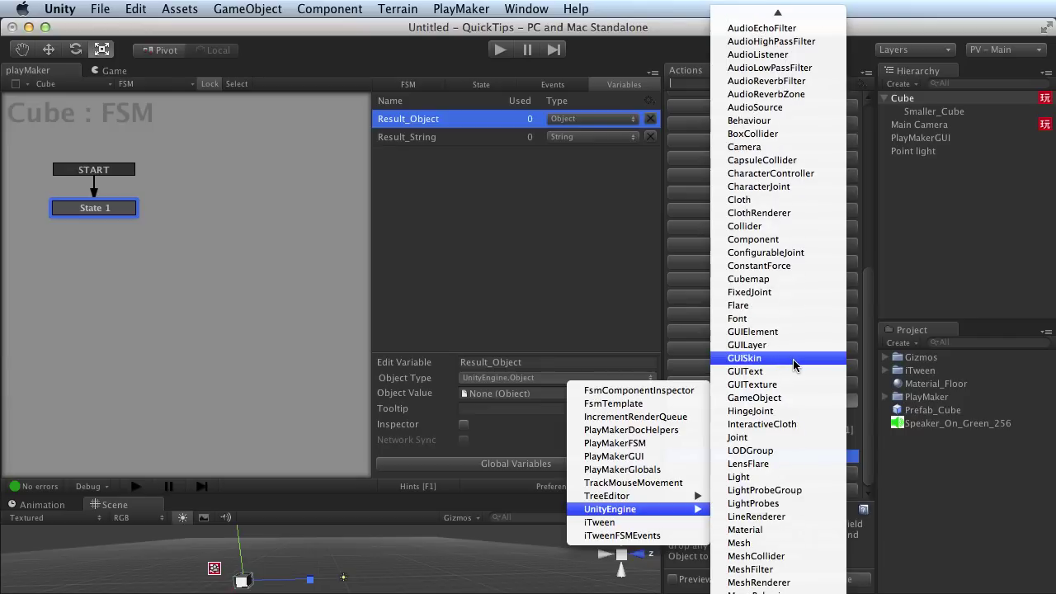
{"action": "scroll", "coordinate": [792, 359], "scroll_direction": "up", "scroll_amount": 3}
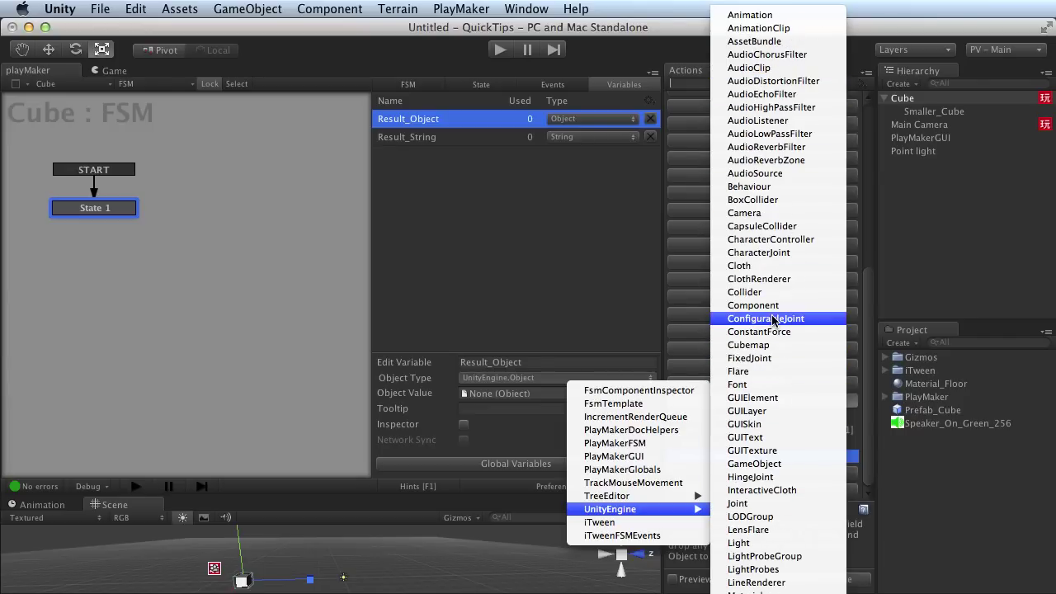
{"action": "scroll", "coordinate": [788, 380], "scroll_direction": "down", "scroll_amount": 3}
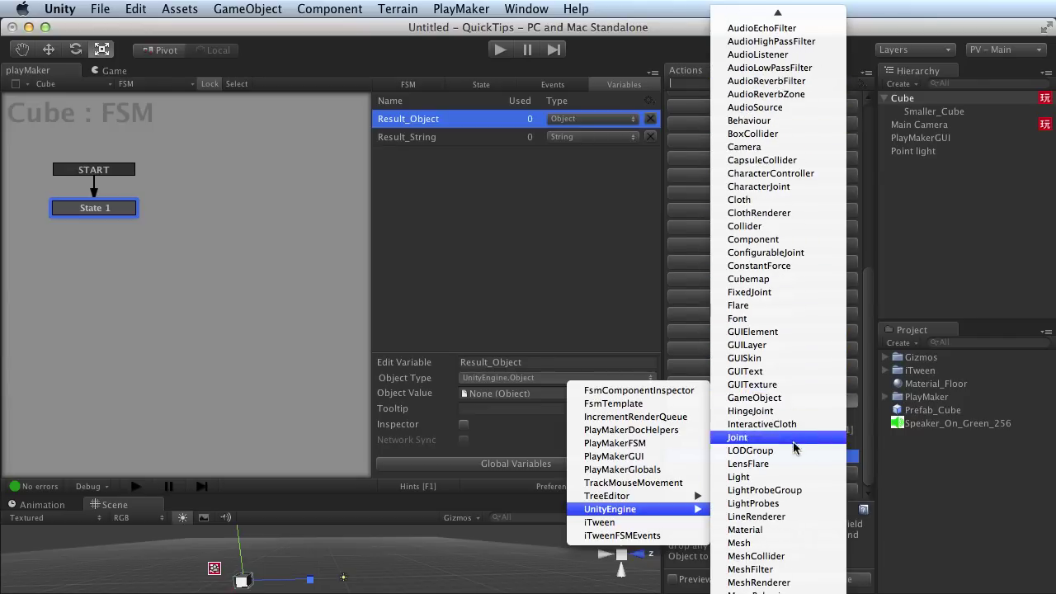
{"action": "scroll", "coordinate": [785, 478], "scroll_direction": "up", "scroll_amount": 3}
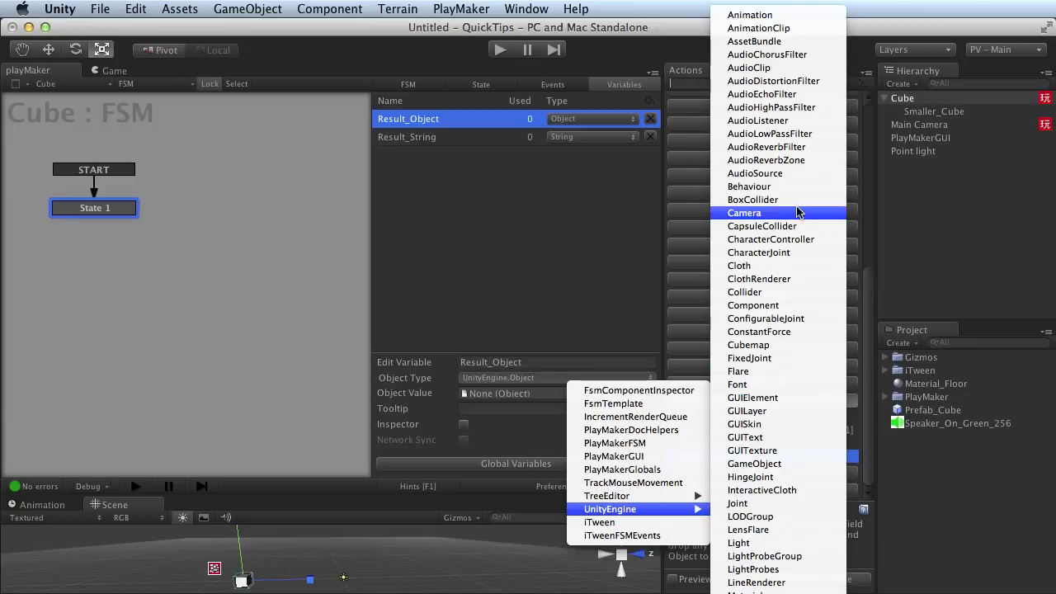
{"action": "left_click", "coordinate": [776, 294]}
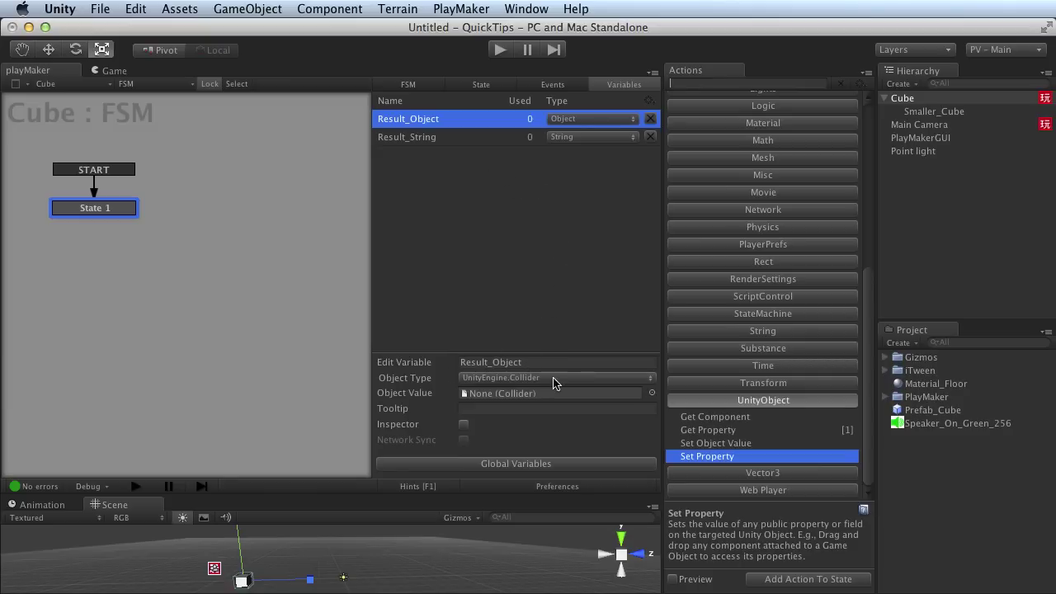
- Back in State 1's actions, try storing the Get Property result in Result_Object
{"action": "left_click", "coordinate": [495, 86]}
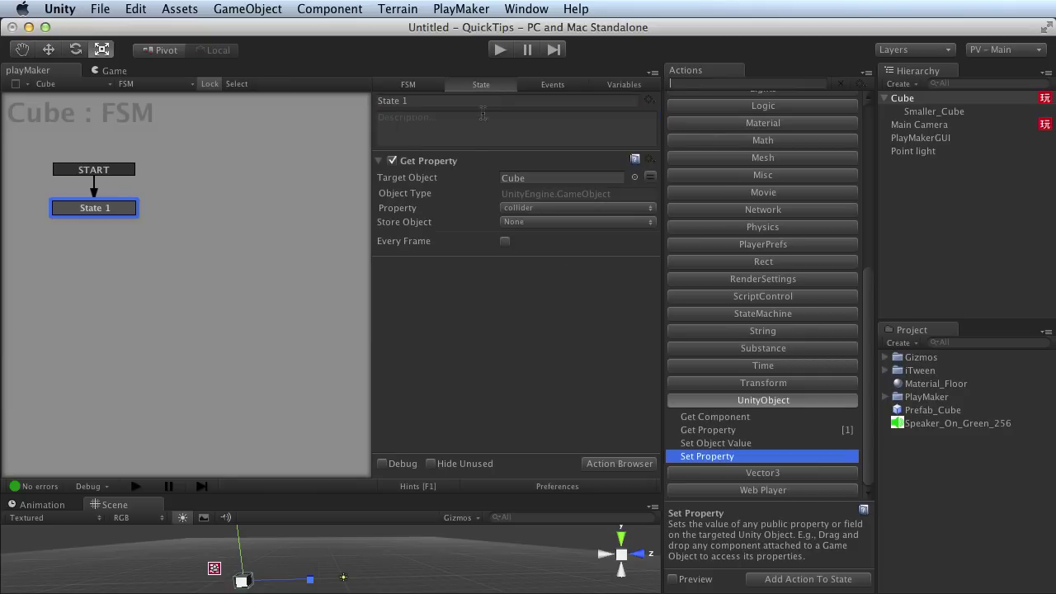
{"action": "left_click", "coordinate": [589, 222]}
{"action": "left_click", "coordinate": [602, 241]}
- Switch Get Property to read the Cube's rigidbody property, leaving storage unchanged, and view the FSM variables
{"action": "left_click", "coordinate": [612, 211]}
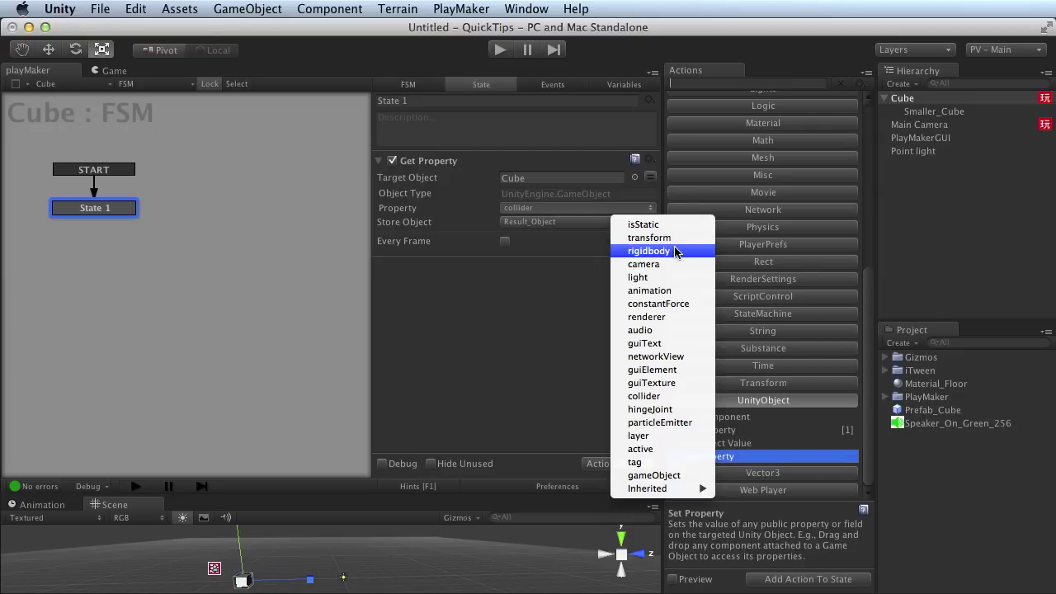
{"action": "left_click", "coordinate": [673, 250]}
{"action": "left_click", "coordinate": [576, 222]}
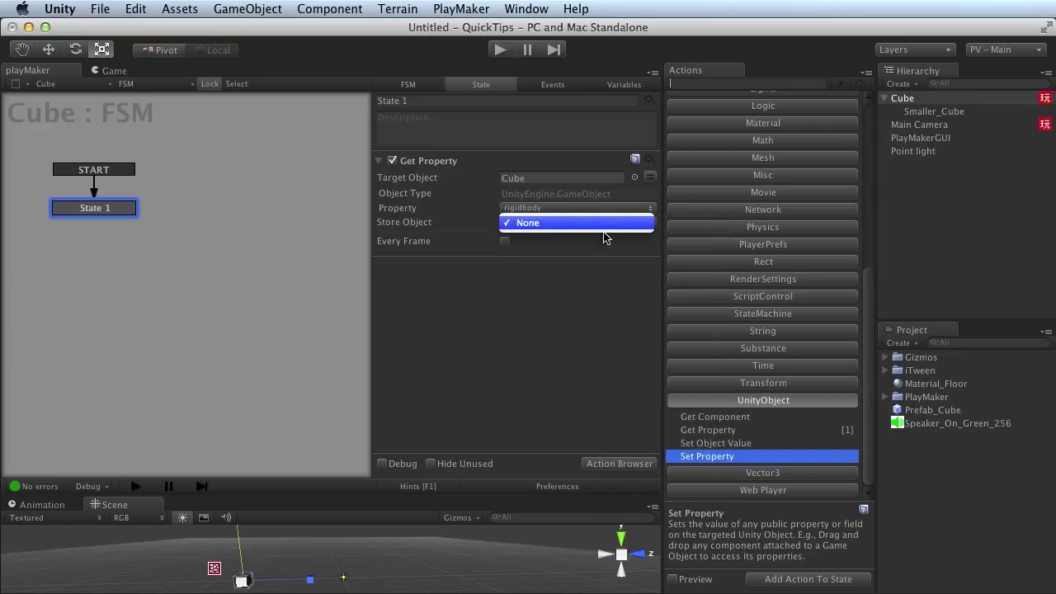
{"action": "left_click", "coordinate": [598, 287]}
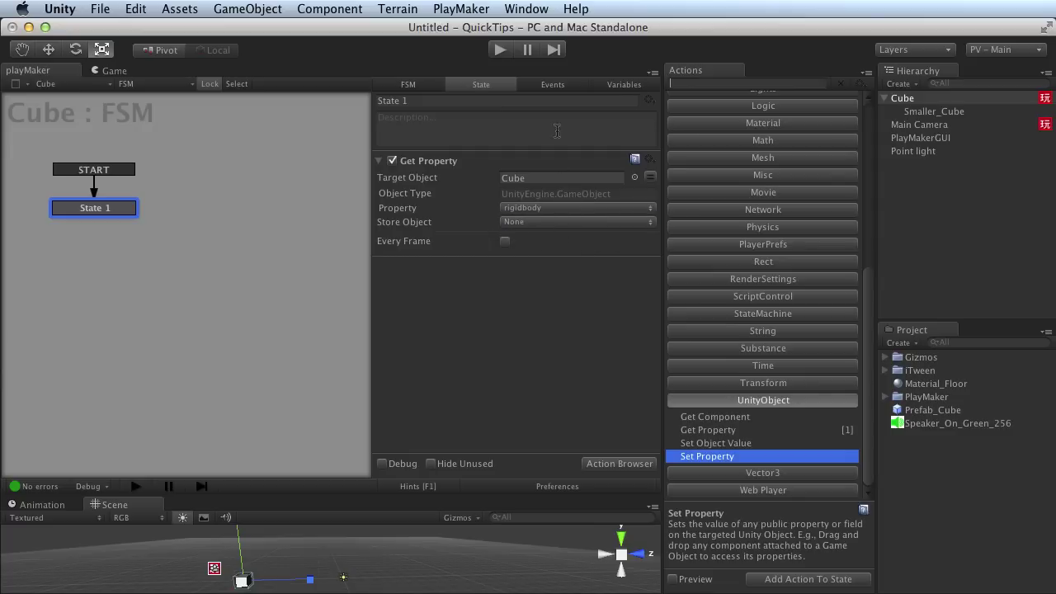
{"action": "left_click", "coordinate": [619, 85]}
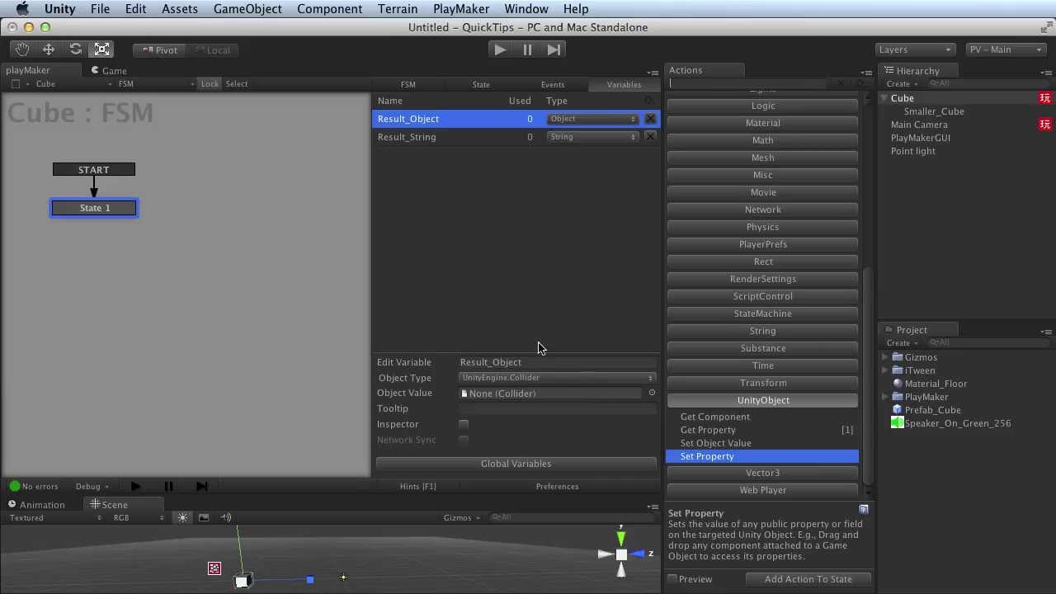
- Change Result_Object's variable type to UnityEngine Rigidbody
{"action": "left_click", "coordinate": [565, 378]}
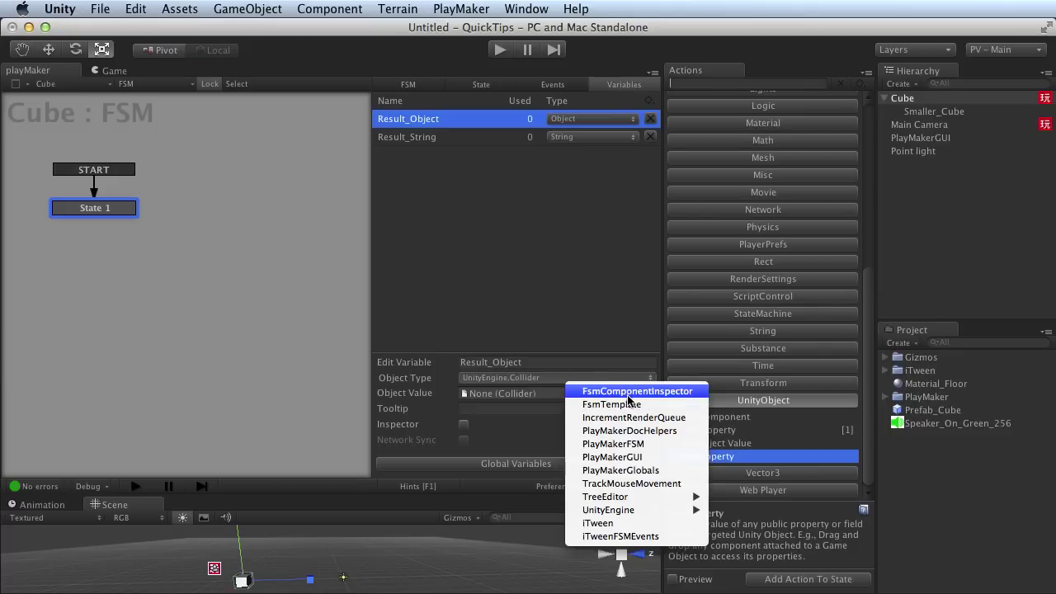
{"action": "mouse_move", "coordinate": [671, 510]}
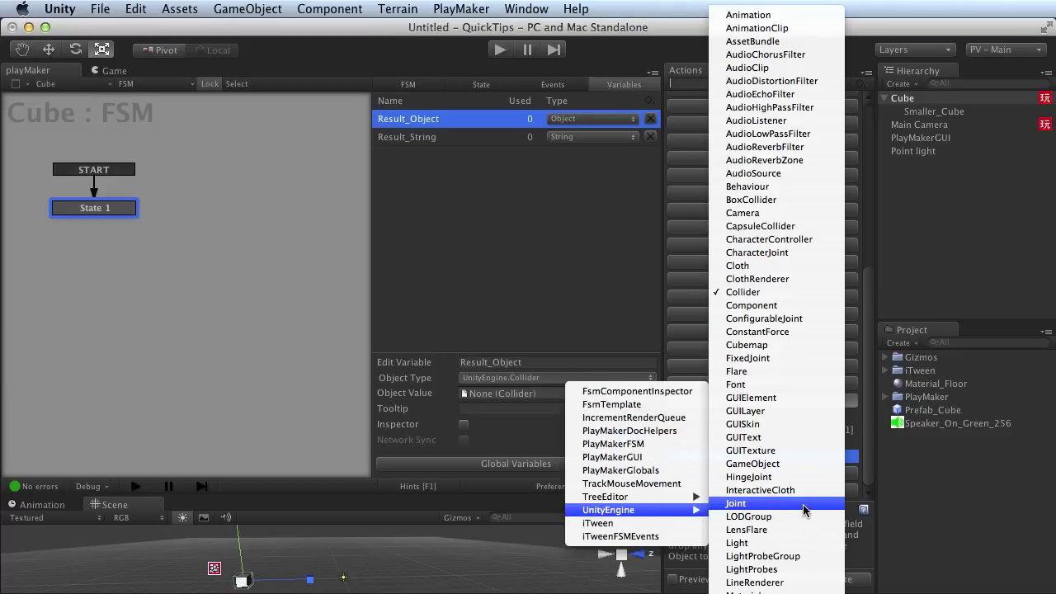
{"action": "scroll", "coordinate": [803, 504], "scroll_direction": "down", "scroll_amount": 5}
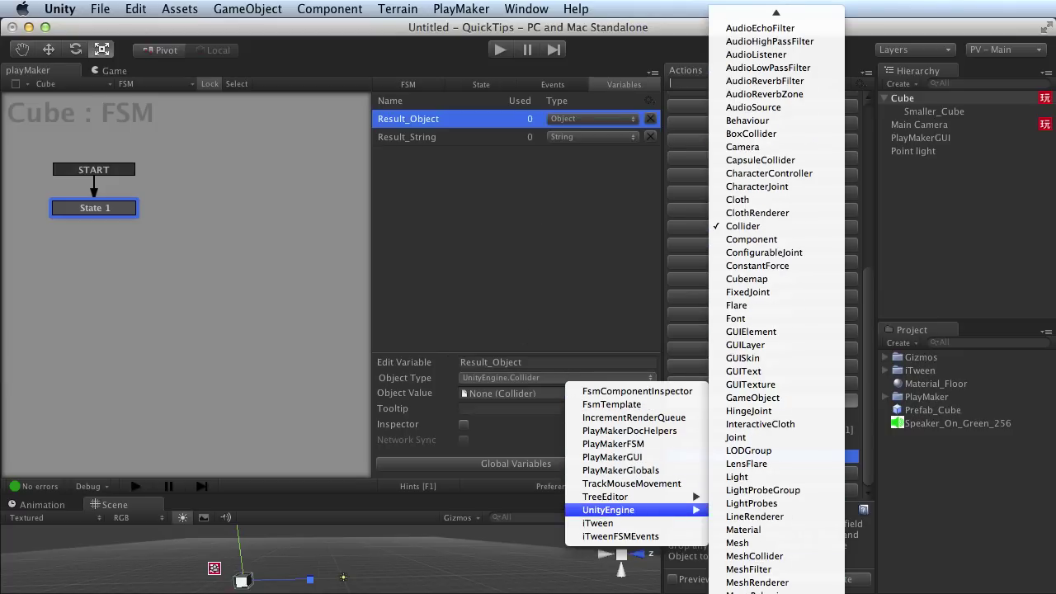
{"action": "left_click", "coordinate": [755, 570]}
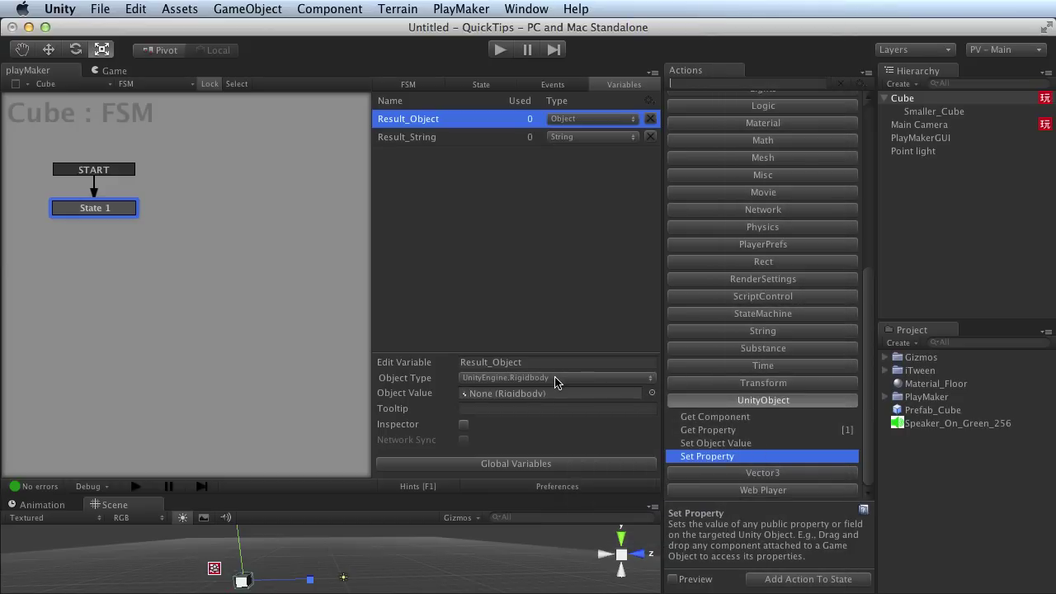
- Store Get Property's result in Result_Object and add a Set Property action targeting Material_Floor
{"action": "left_click", "coordinate": [483, 86]}
{"action": "left_click", "coordinate": [594, 222]}
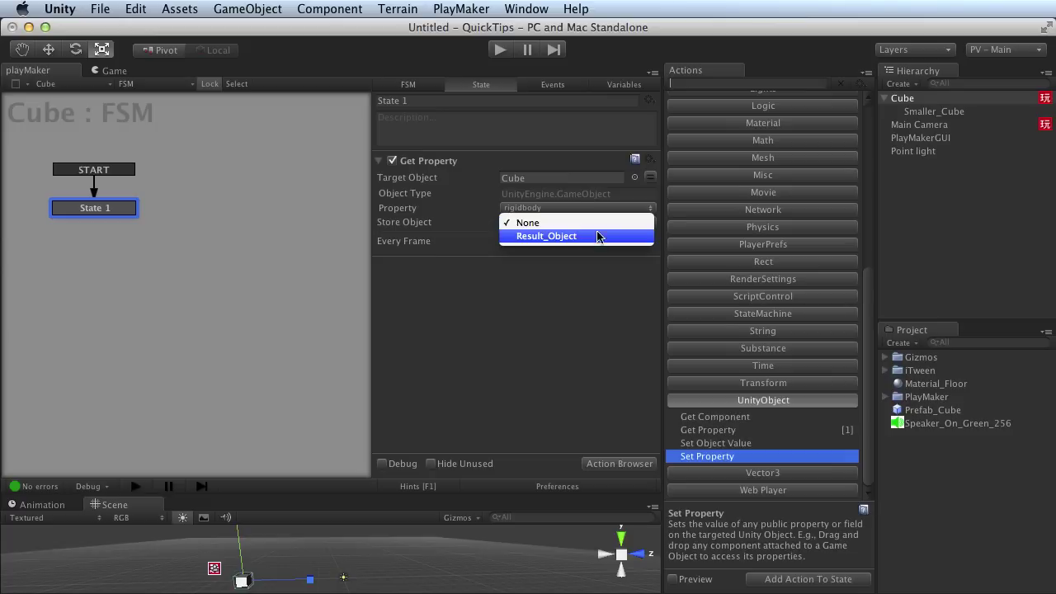
{"action": "left_click", "coordinate": [612, 236]}
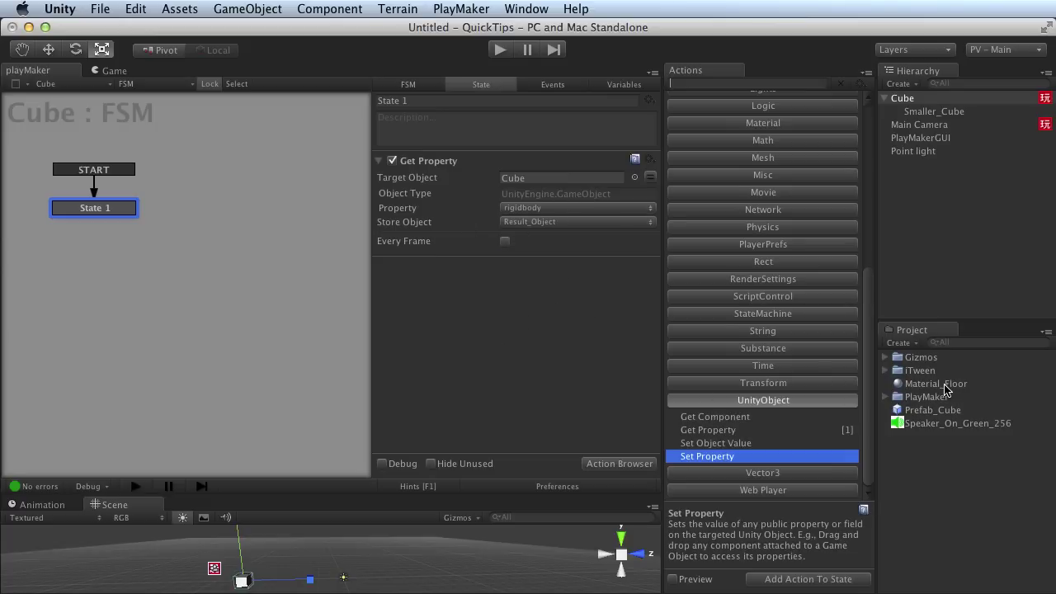
{"action": "left_click_drag", "start_coordinate": [782, 376], "coordinate": [580, 358]}
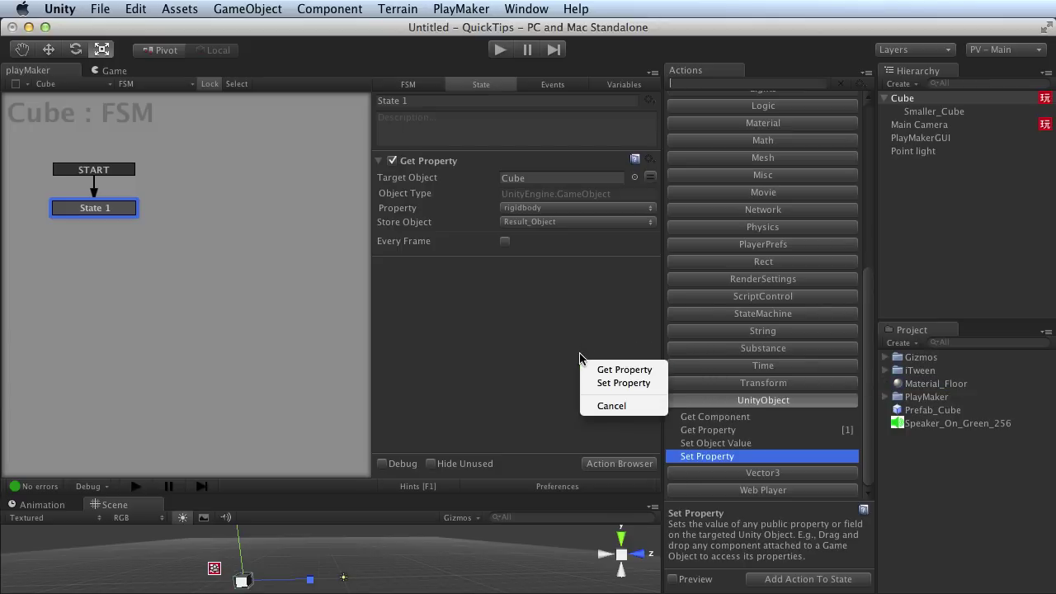
{"action": "left_click", "coordinate": [625, 383]}
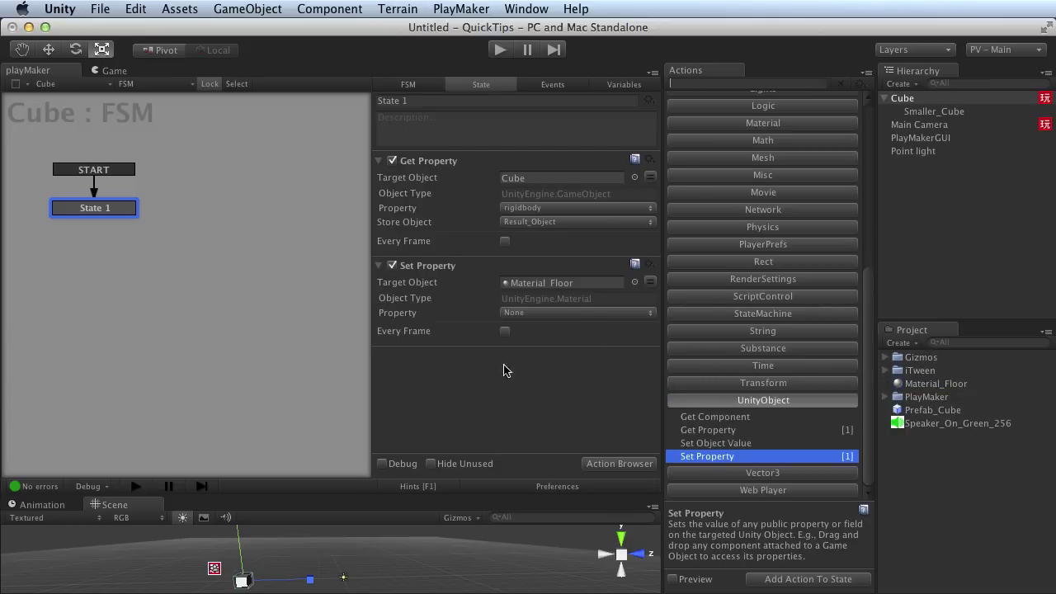